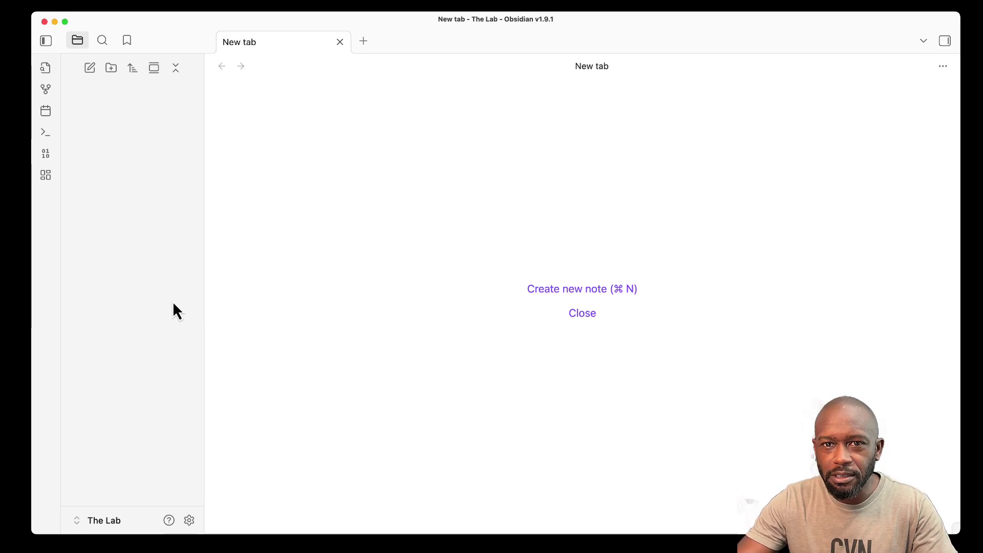
# Step: Create a new note titled 'Note One'
pyautogui.click(559, 293)
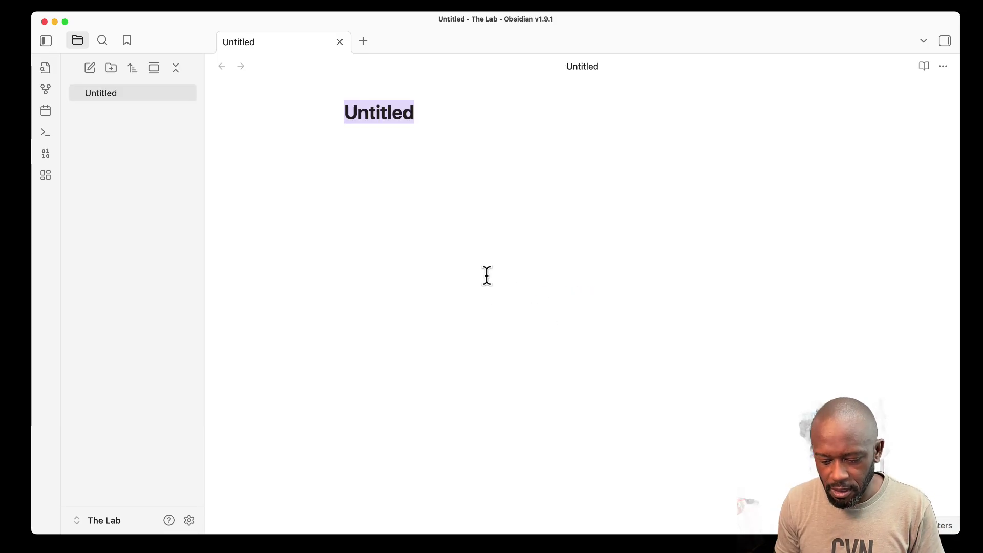
pyautogui.write('Note One')
pyautogui.press('Return')
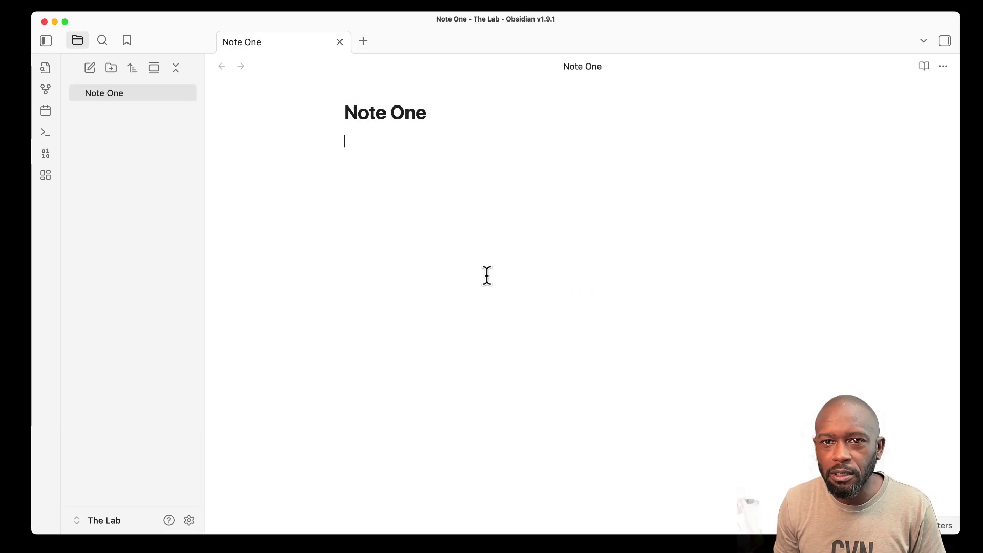
# Step: Create a second note titled 'Note Two'
pyautogui.click(91, 69)
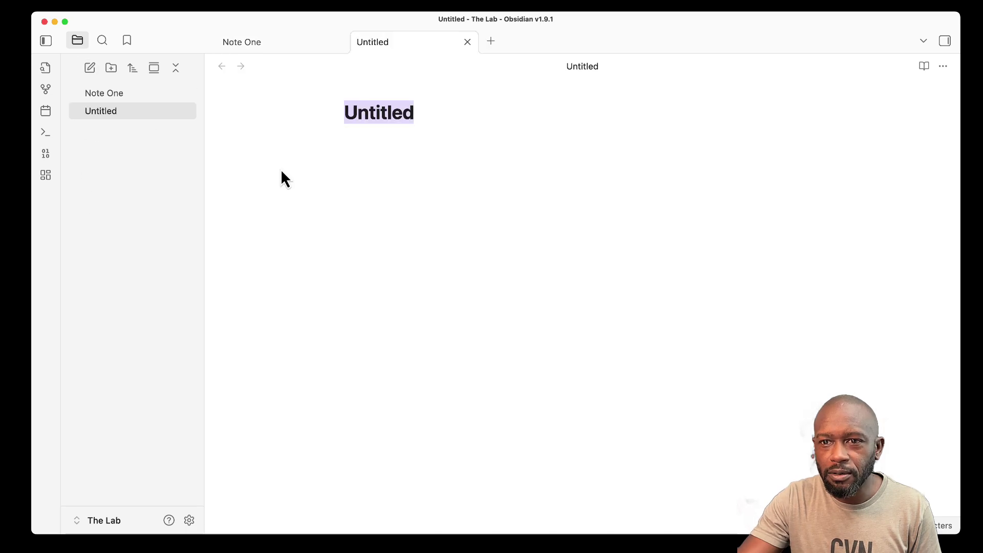
pyautogui.write('Note Two')
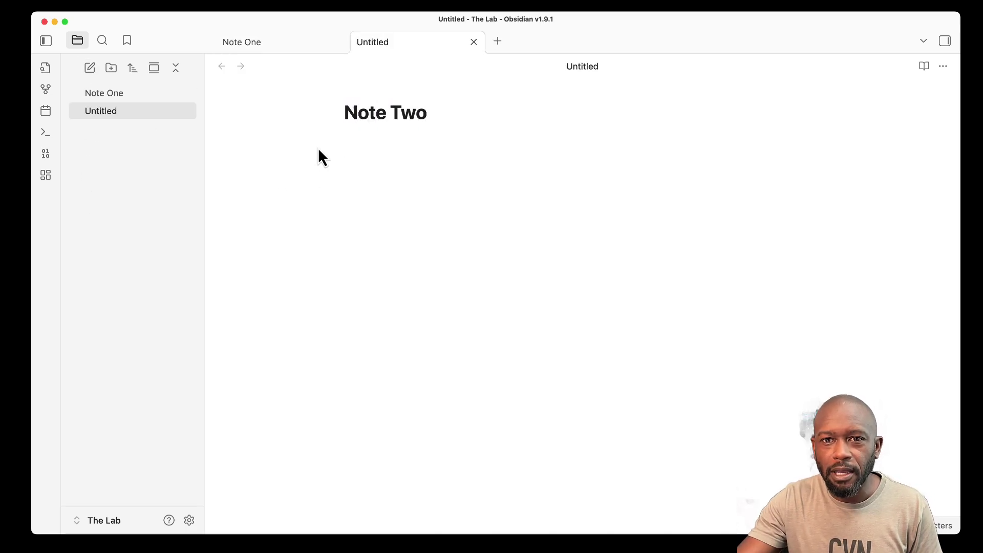
pyautogui.press('Return')
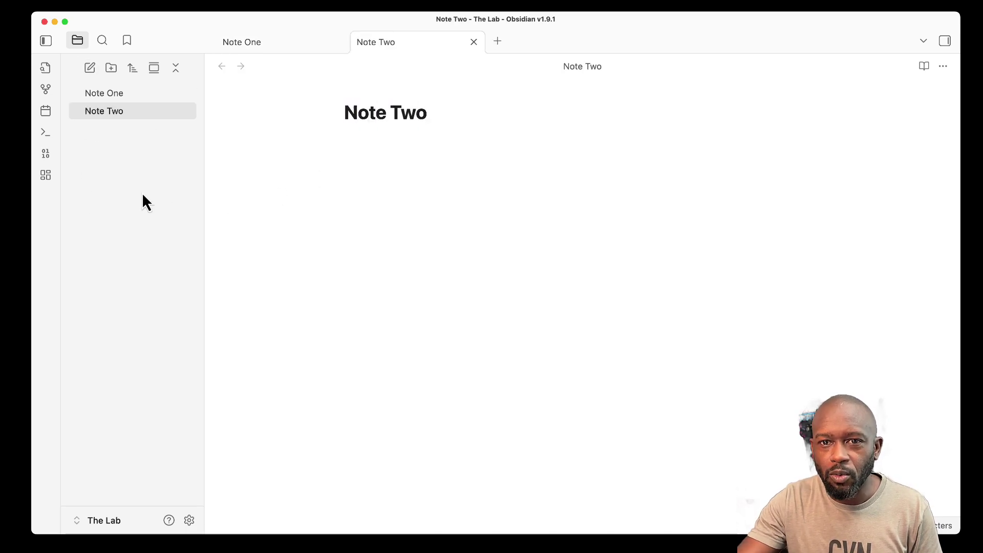
# Step: Type four filler lines ('asdfasdfa', 'asdfasdfa', 'asdfasdfasd', 'asdfasdfasdf') into Note Two
pyautogui.write('asdfasdfa')
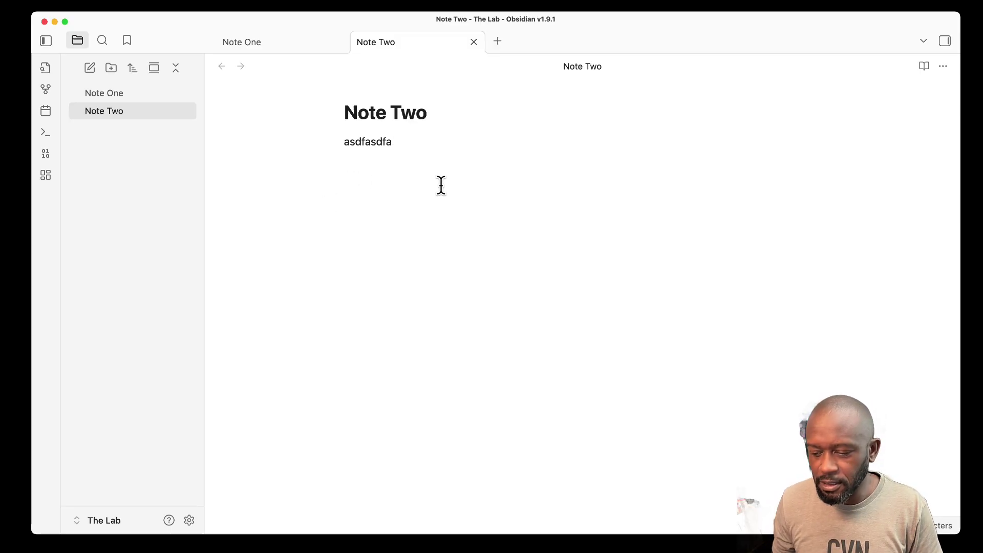
pyautogui.press('Return')
pyautogui.write('asdfasdfa')
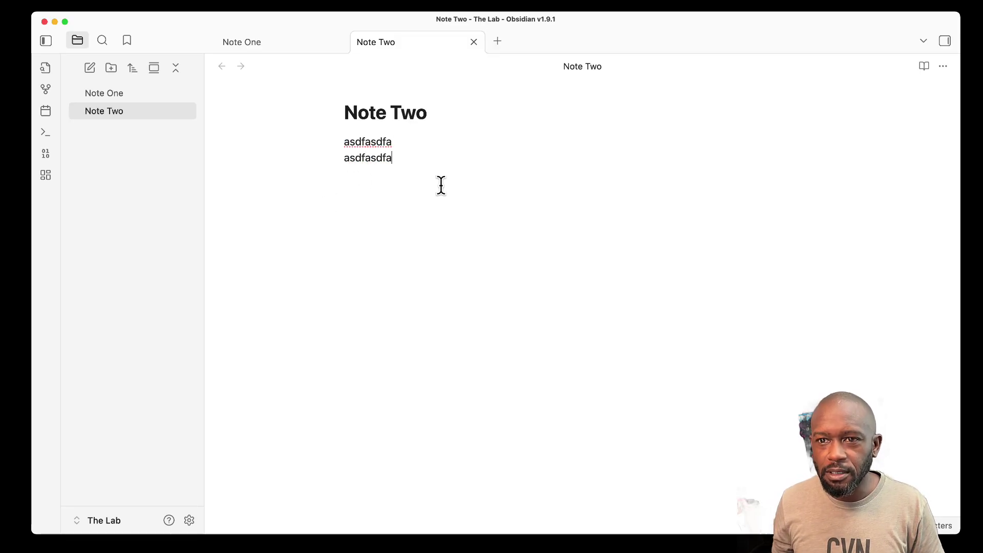
pyautogui.press('Return')
pyautogui.press('Return')
pyautogui.write('asdfasdfasd')
pyautogui.press('Return')
pyautogui.press('Return')
pyautogui.press('Return')
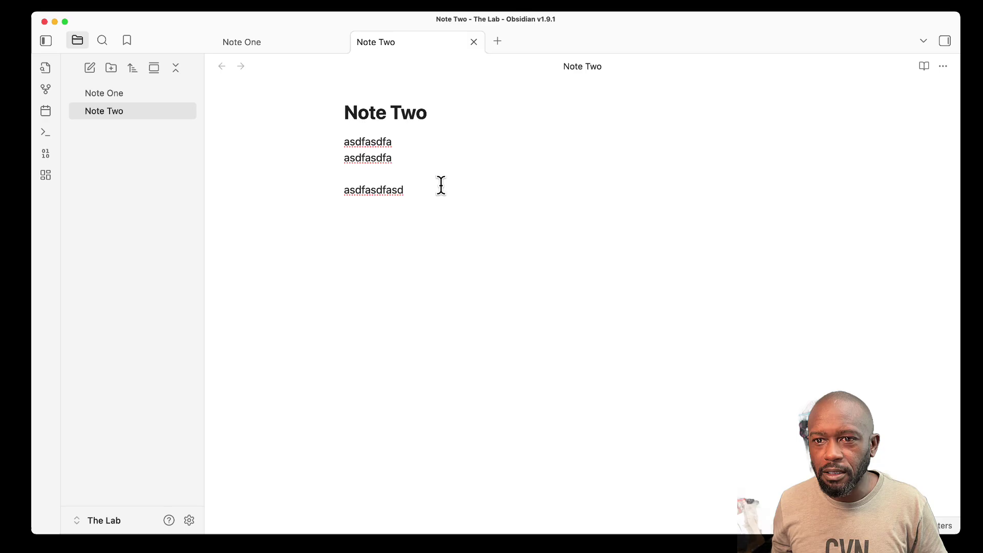
pyautogui.write('asdfasdfasdf')
pyautogui.press('Return')
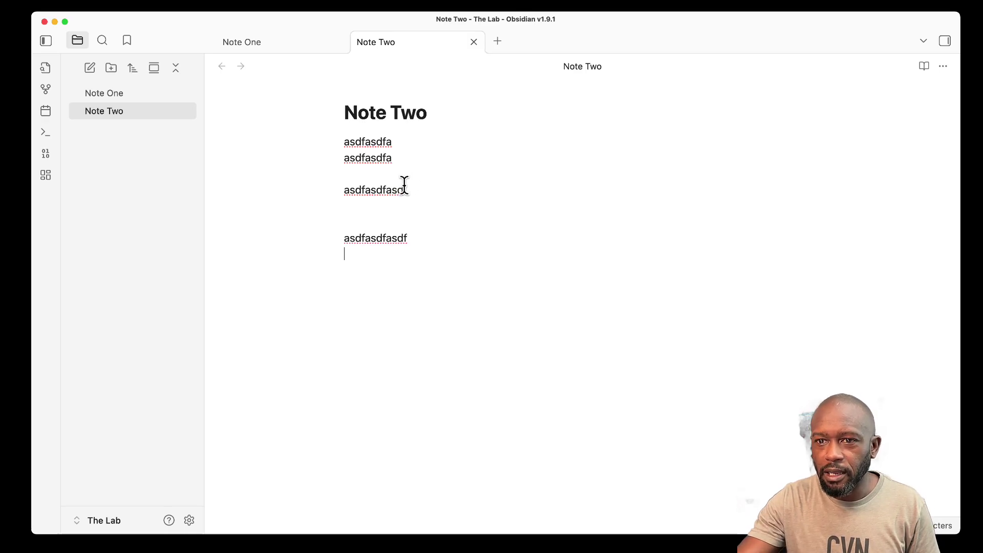
# Step: Make 'asdfasdfasd' a level-one heading and 'asdfasdfasdf' a level-two heading
pyautogui.moveTo(404, 189); pyautogui.dragTo(344, 197)
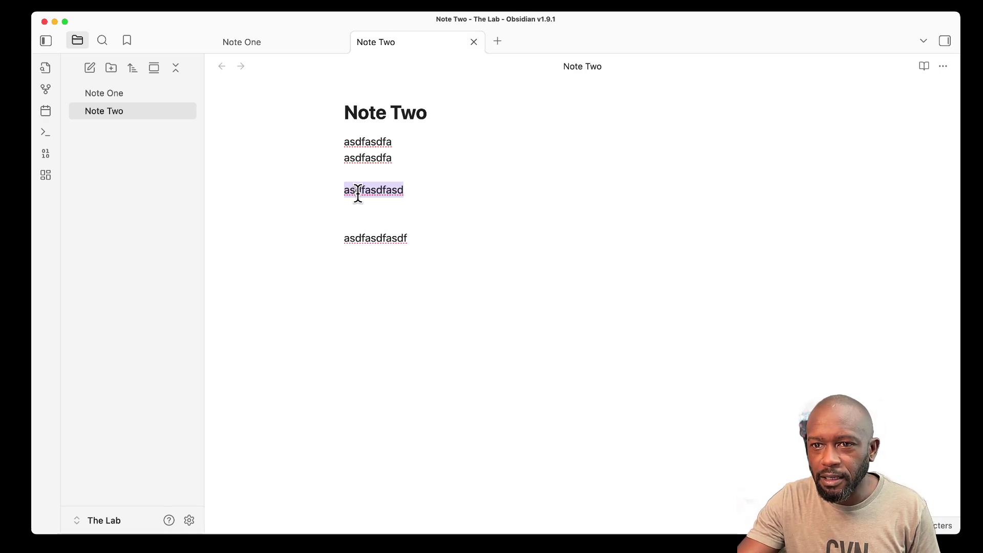
pyautogui.click(368, 215)
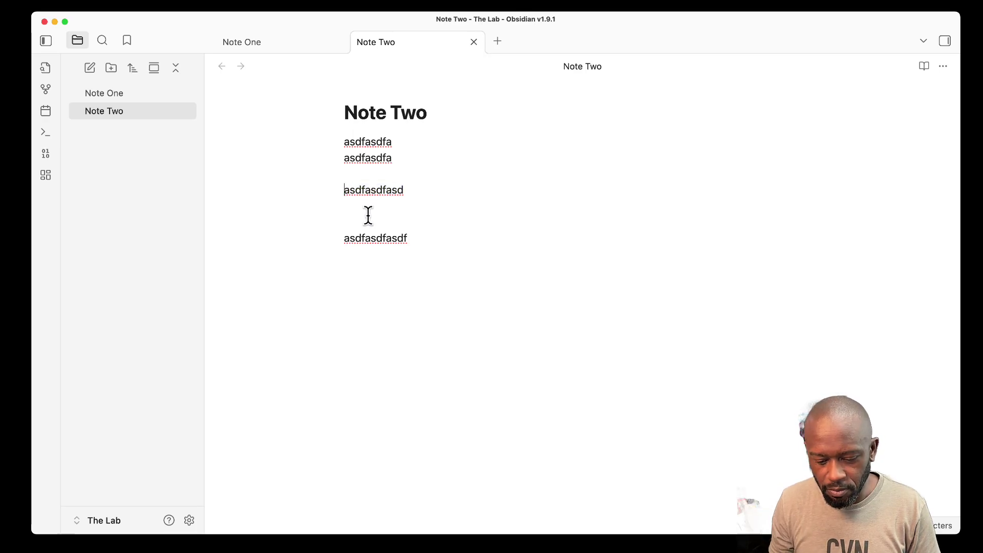
pyautogui.write('#')
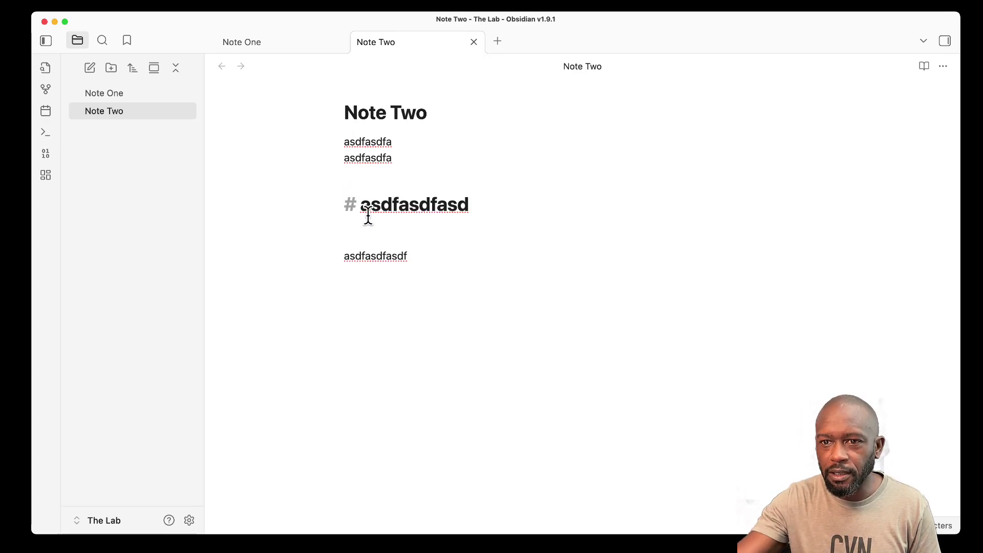
pyautogui.click(344, 256)
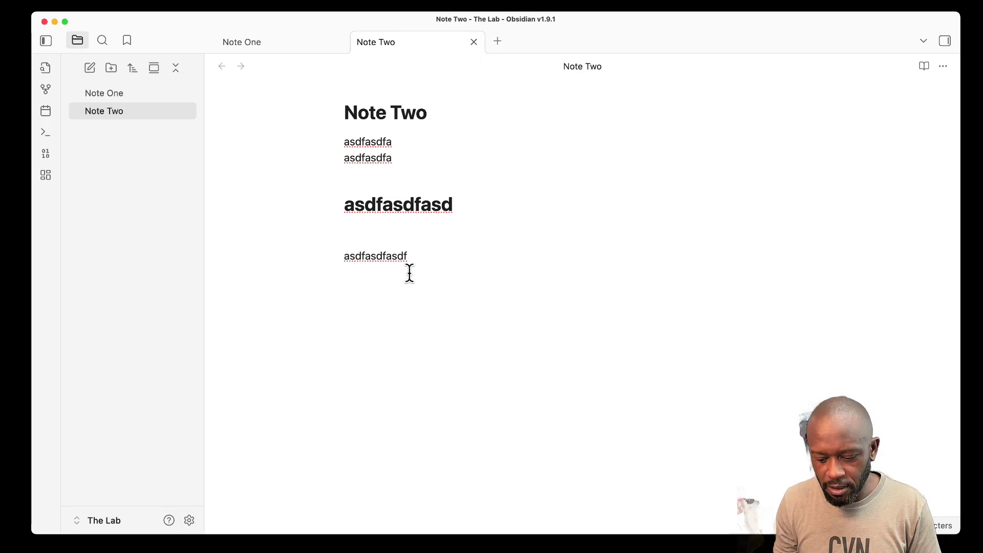
pyautogui.write('##')
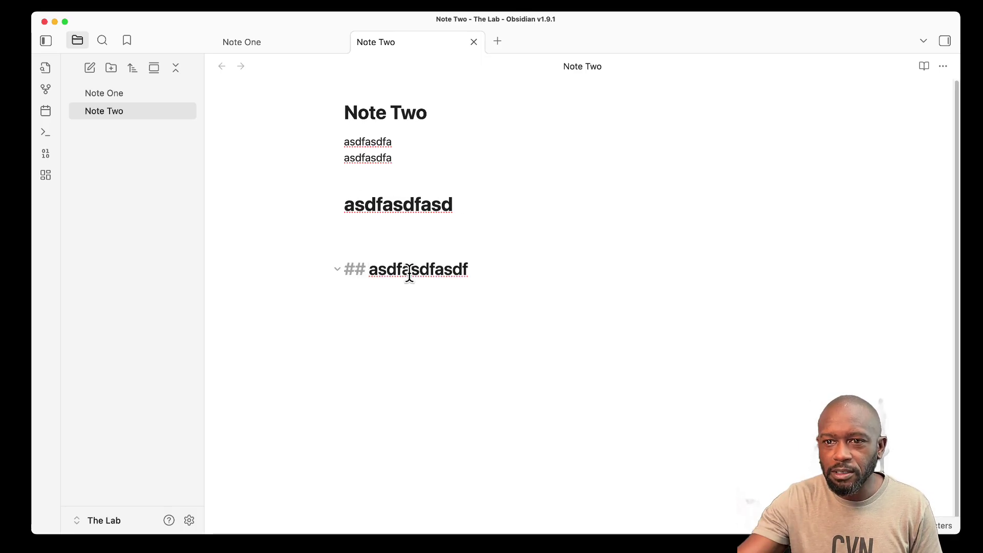
# Step: Add an 'asdfasdfasdf' line under the first heading and make it italic
pyautogui.click(393, 228)
pyautogui.write('asdfasdfasdf')
pyautogui.click(369, 246)
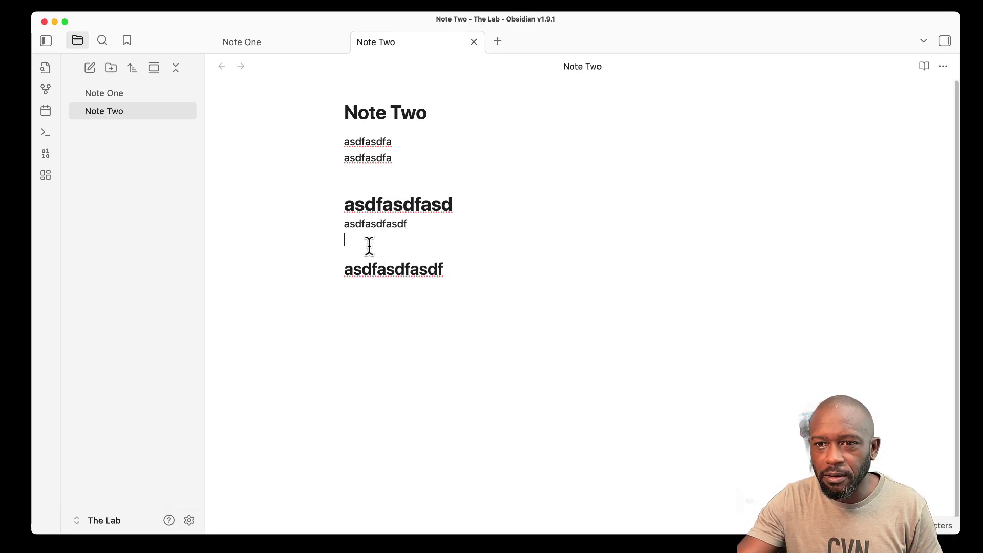
pyautogui.doubleClick(376, 224)
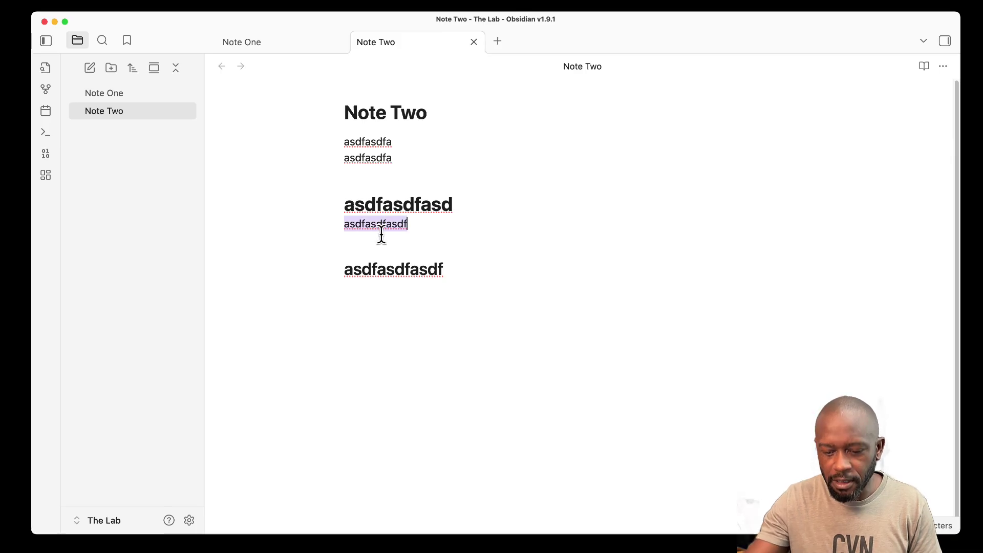
pyautogui.press('super+i')
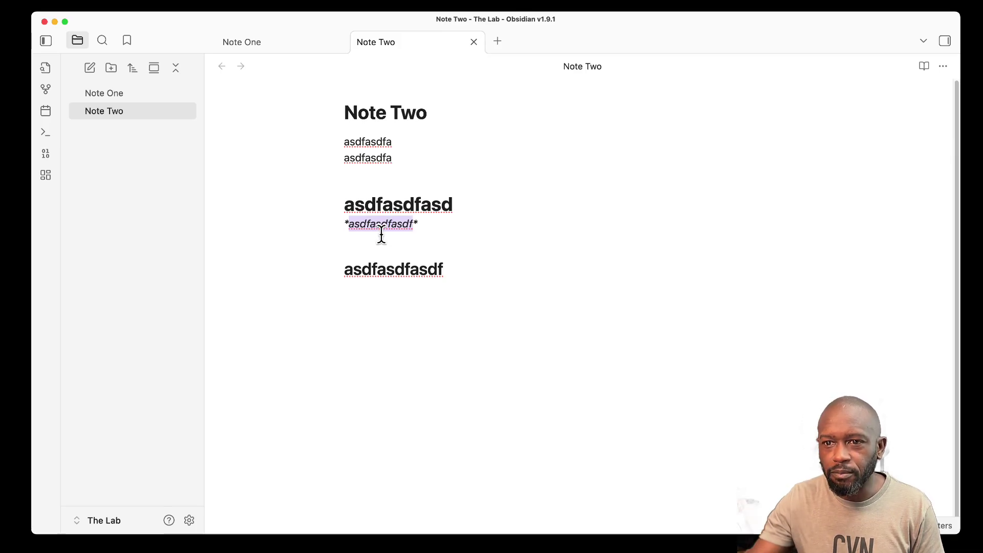
# Step: Add the word 'asdfasdf' below the italic line and make it bold
pyautogui.click(376, 241)
pyautogui.write('a')
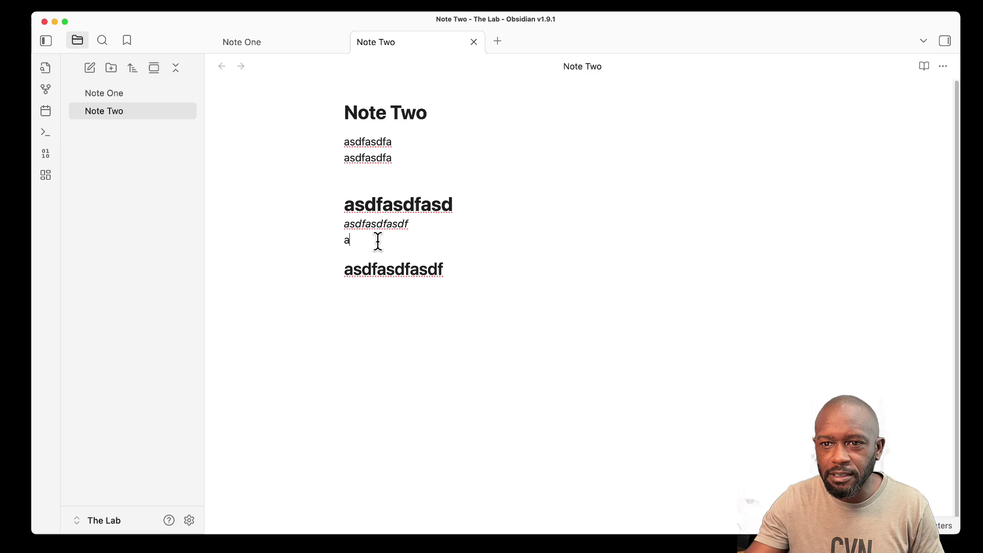
pyautogui.write('sdfasdf')
pyautogui.doubleClick(375, 239)
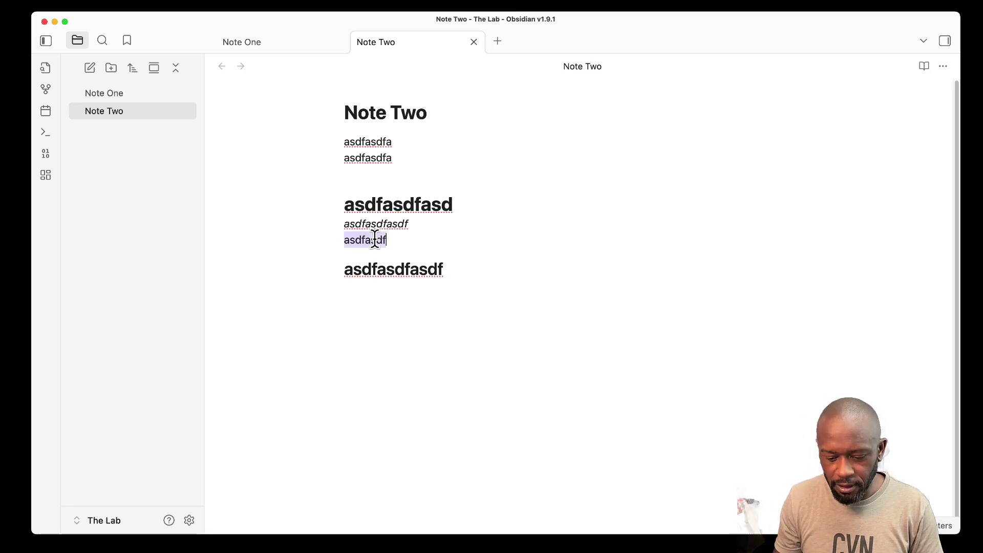
pyautogui.press('super+b')
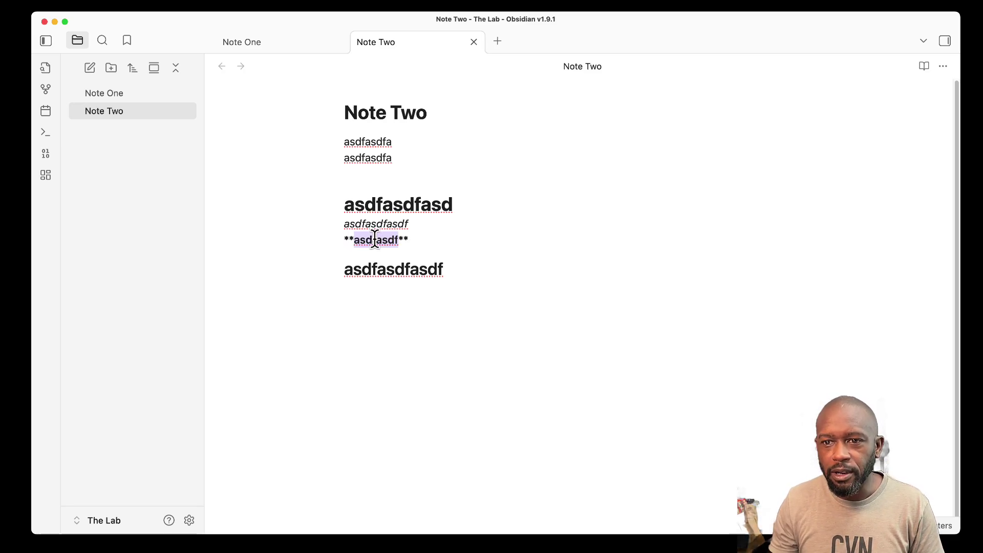
pyautogui.click(384, 291)
pyautogui.click(386, 303)
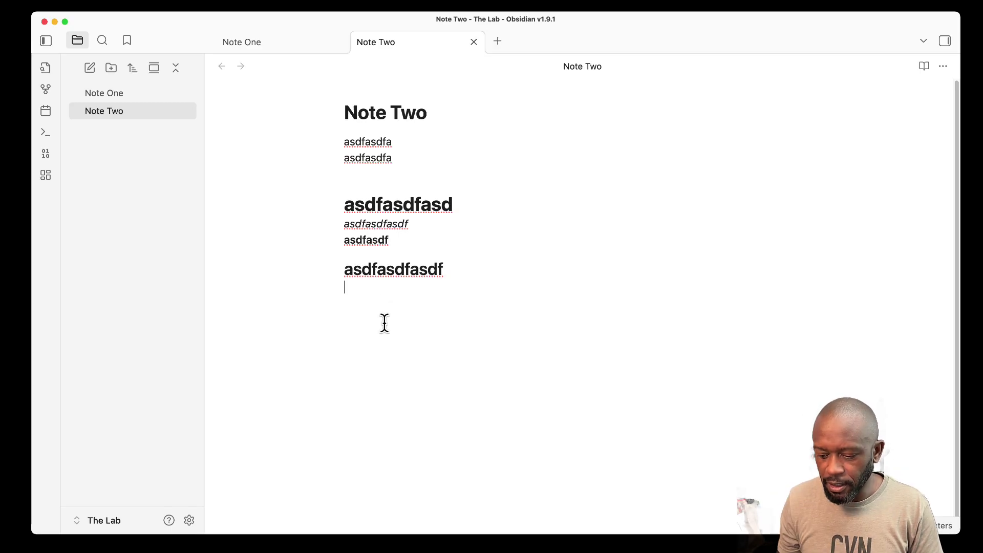
# Step: Insert a [[Note One]] link on the last line of Note Two
pyautogui.write('asdfa')
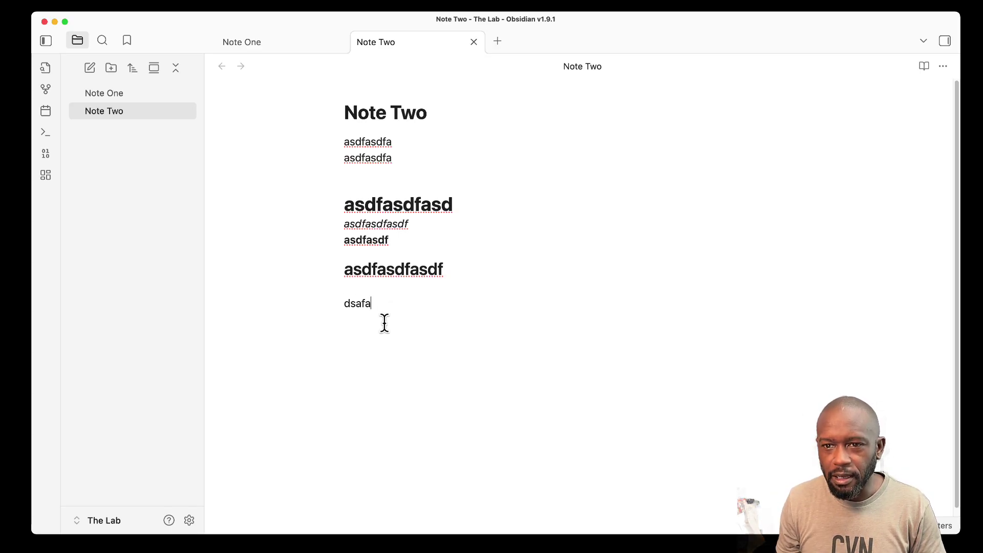
pyautogui.press('BackSpace')
pyautogui.press('BackSpace')
pyautogui.press('BackSpace')
pyautogui.press('BackSpace')
pyautogui.press('BackSpace')
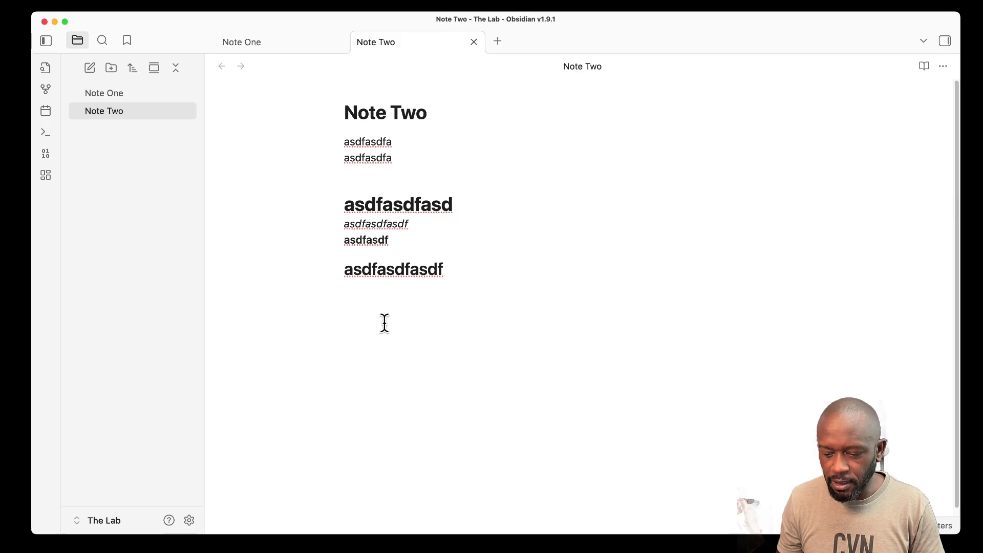
pyautogui.write('[[')
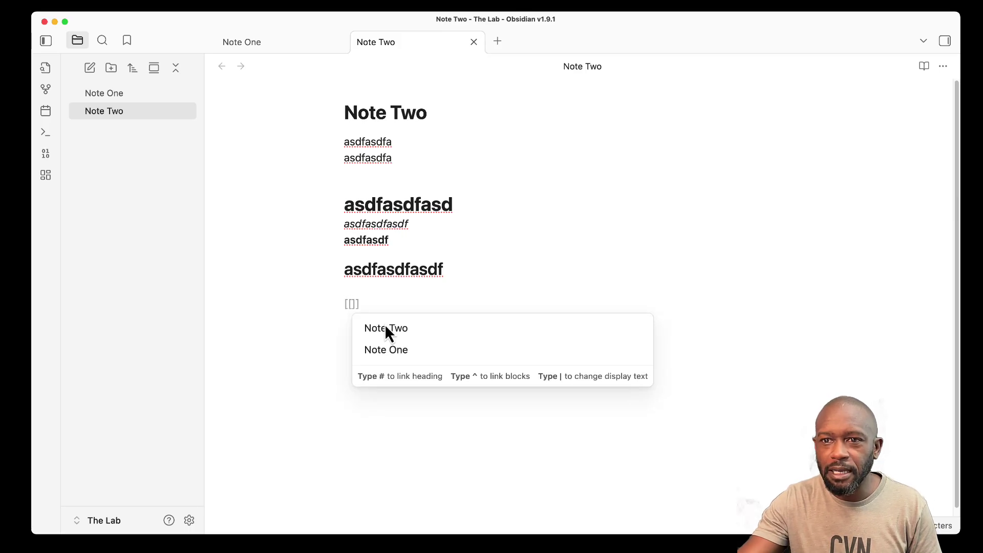
pyautogui.click(399, 350)
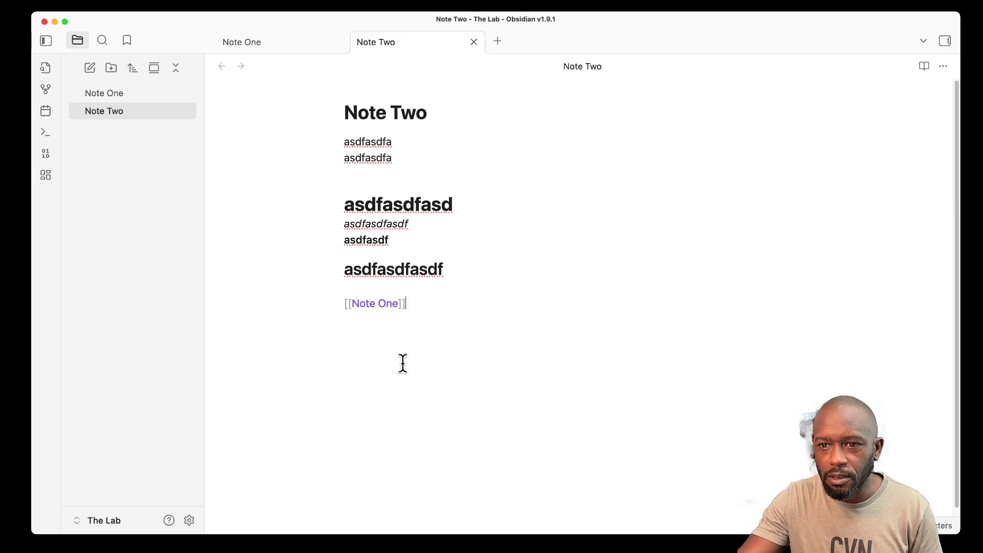
pyautogui.click(387, 290)
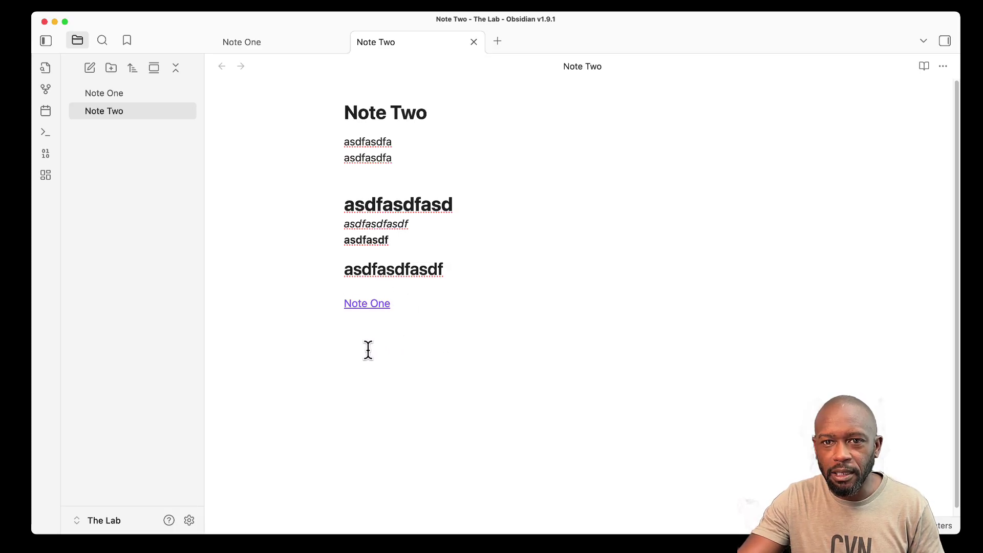
pyautogui.click(404, 348)
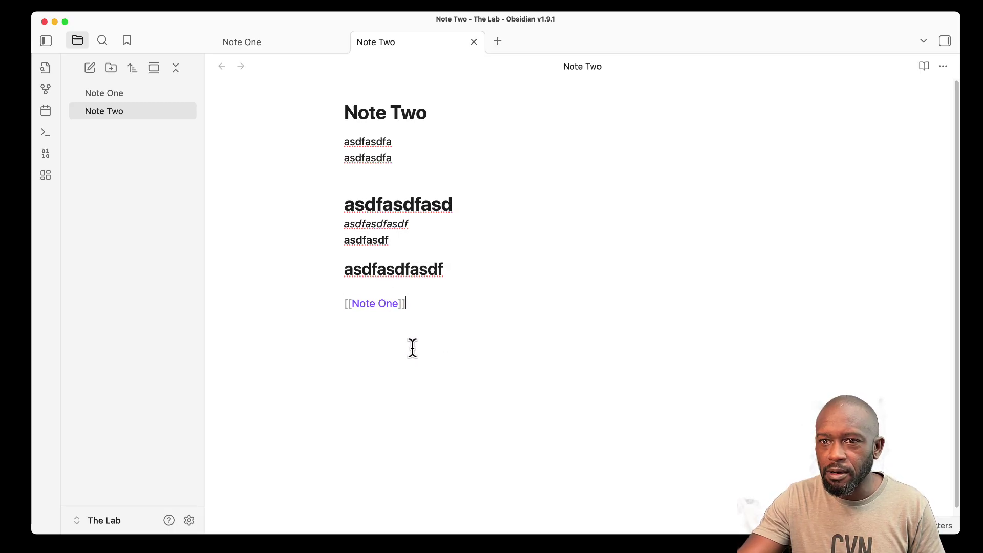
# Step: Create a folder named 'Folder' and move Note Two into it
pyautogui.click(167, 226)
pyautogui.click(119, 99)
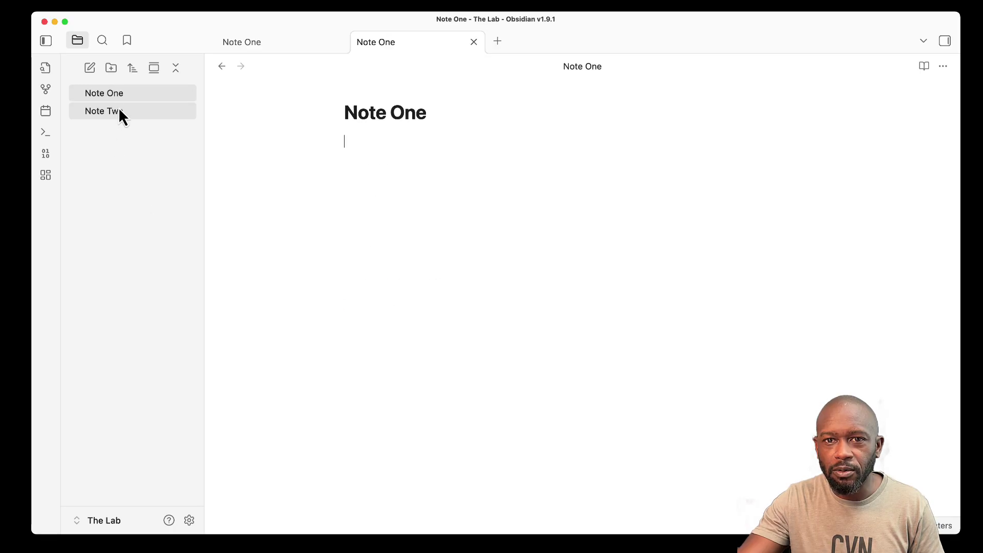
pyautogui.click(111, 68)
pyautogui.write('Folder')
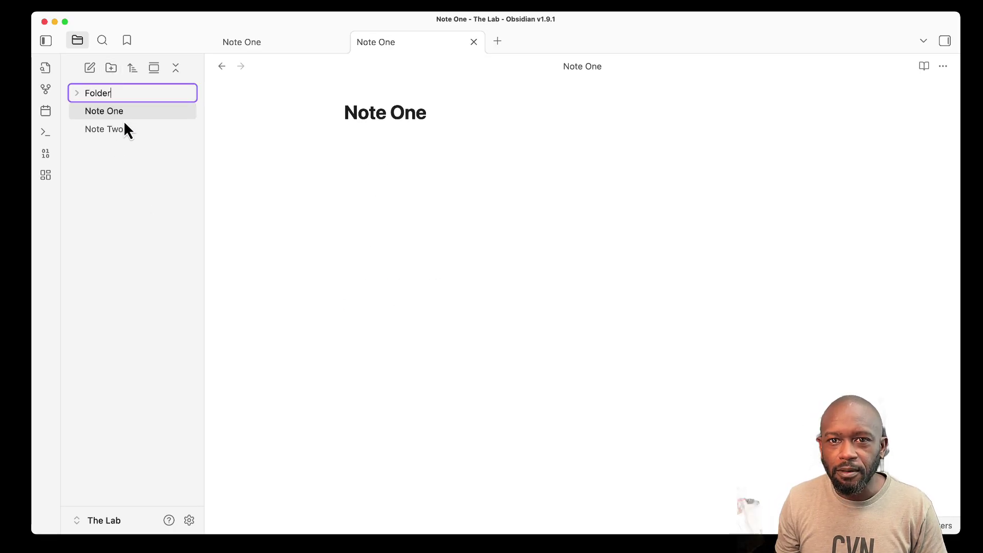
pyautogui.press('Return')
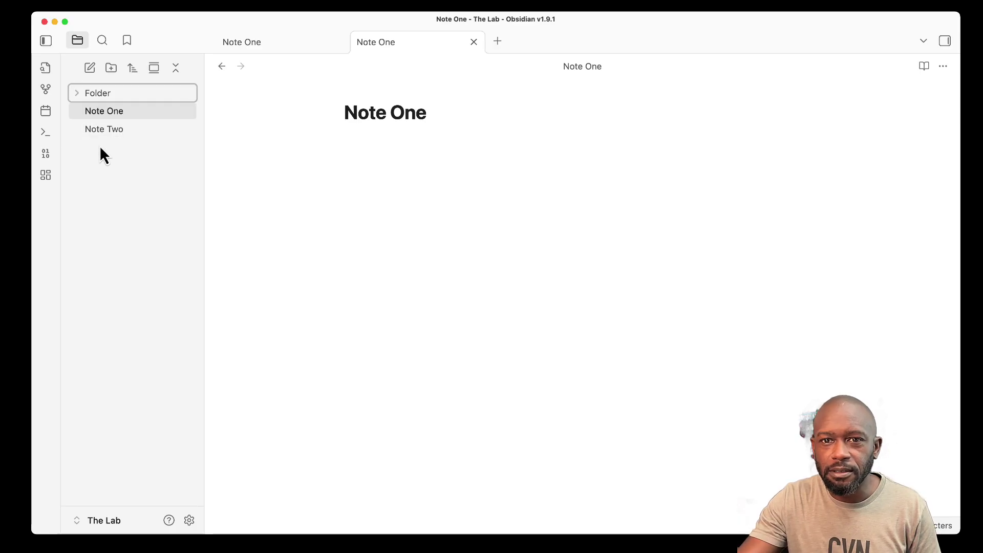
pyautogui.moveTo(121, 129); pyautogui.dragTo(126, 95)
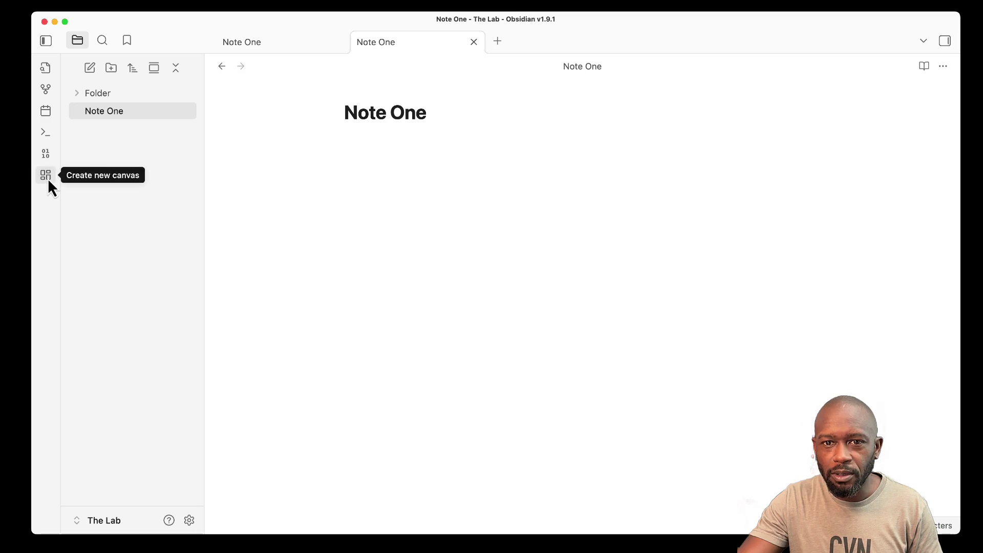
# Step: Open today's daily note 2025-06-04 and type 'asdfasdasd' under its title
pyautogui.click(46, 118)
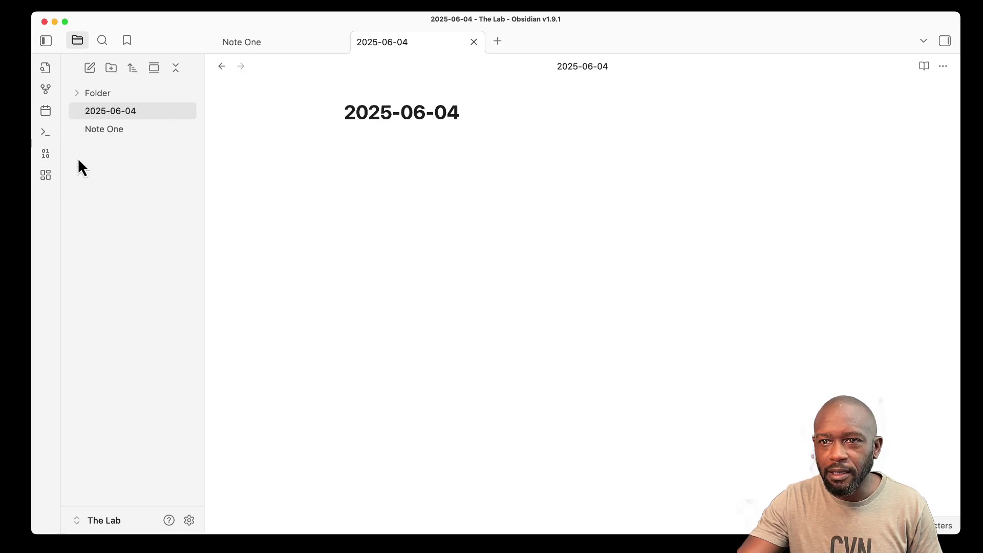
pyautogui.moveTo(346, 111); pyautogui.dragTo(463, 195)
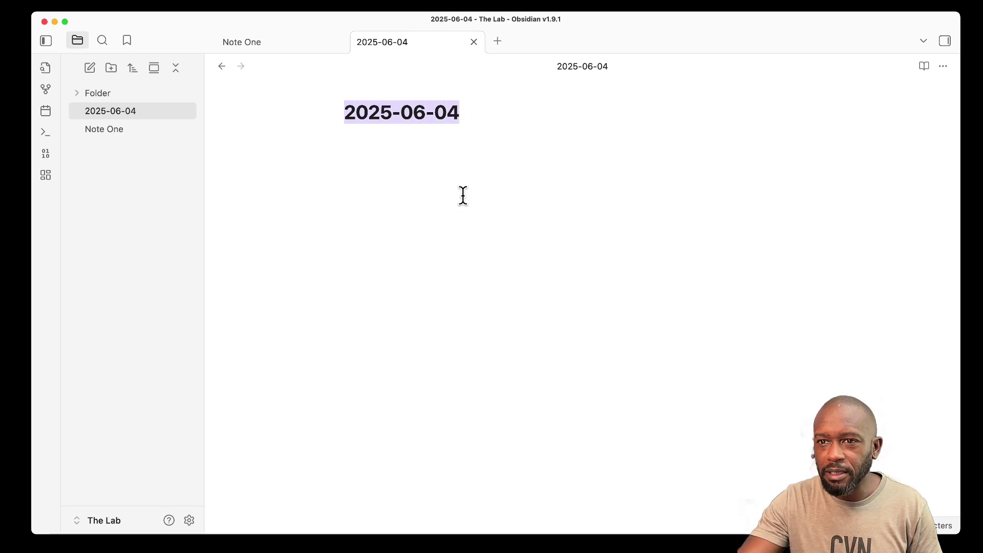
pyautogui.click(402, 184)
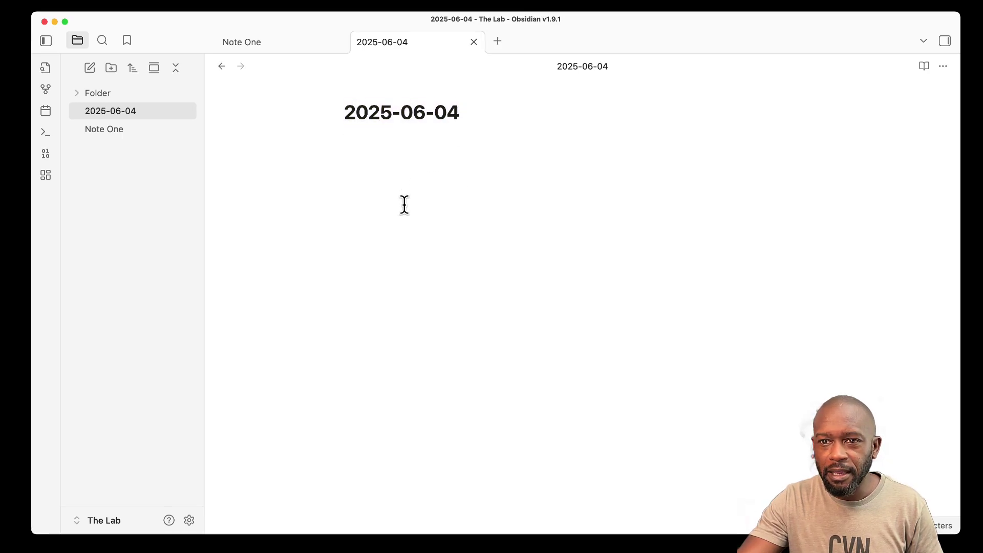
pyautogui.write('asdfasdasd')
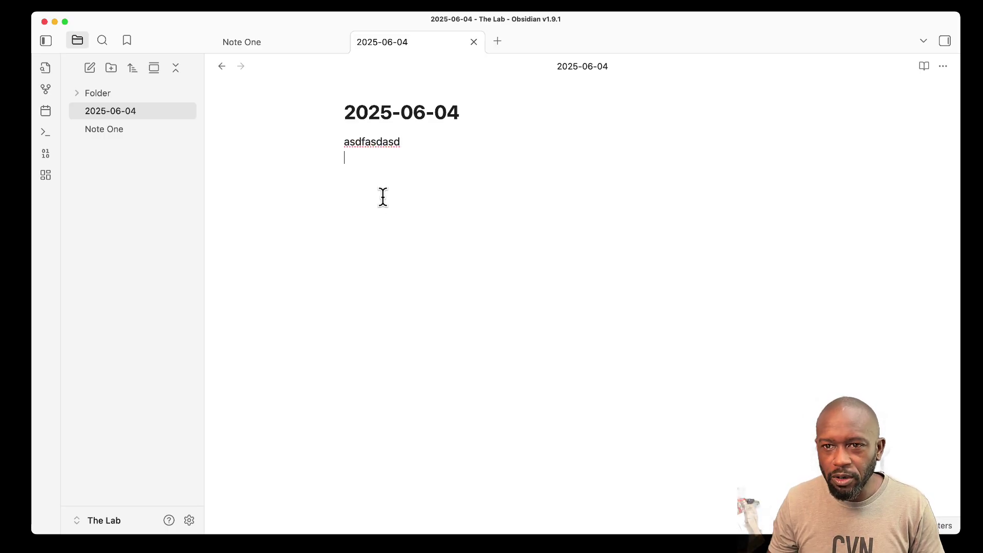
pyautogui.doubleClick(377, 141)
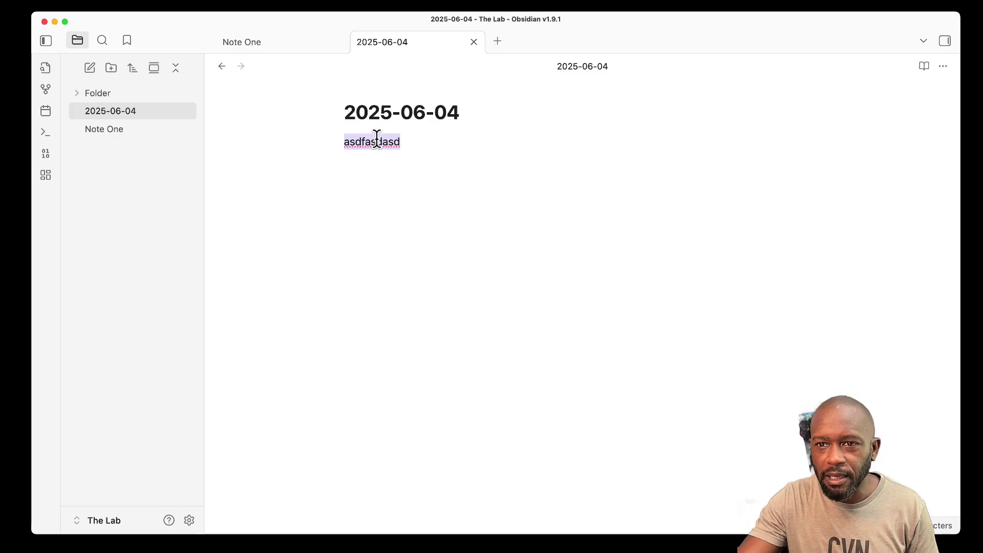
pyautogui.click(405, 141)
pyautogui.moveTo(404, 141); pyautogui.dragTo(327, 151)
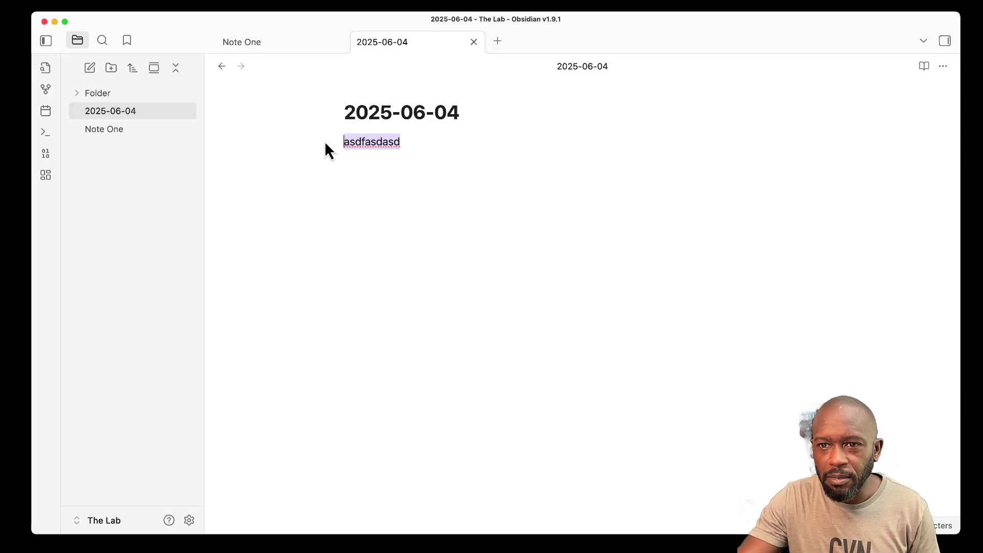
# Step: Create a new canvas and add three text cards with filler text
pyautogui.click(46, 177)
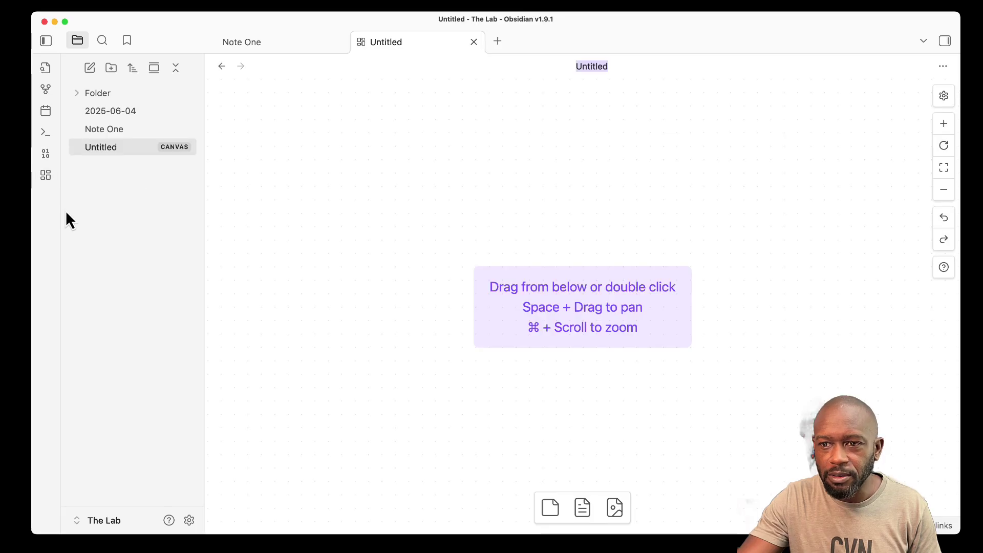
pyautogui.doubleClick(377, 184)
pyautogui.write('sdfasdfasdfas')
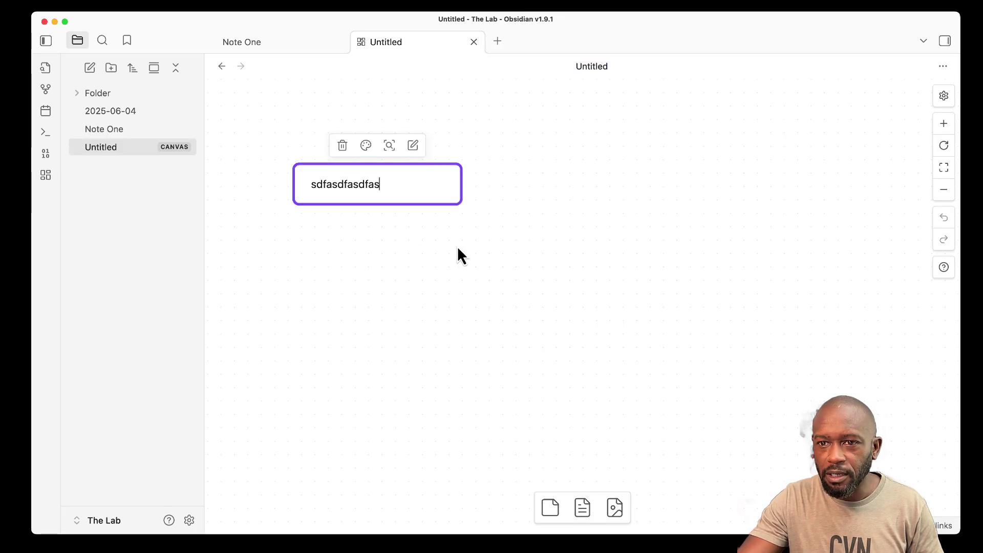
pyautogui.doubleClick(628, 302)
pyautogui.write('asdfasdfdfa')
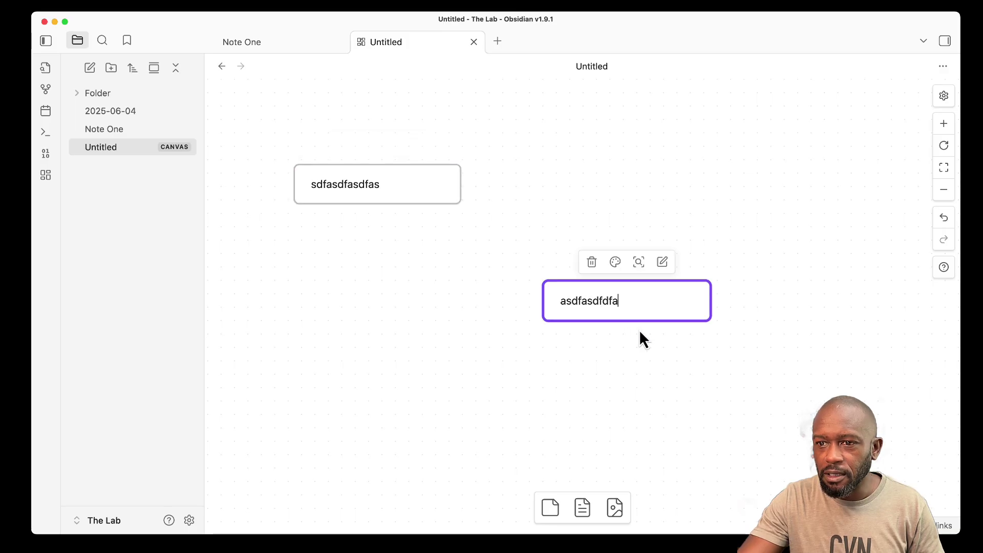
pyautogui.doubleClick(618, 156)
pyautogui.write('asdfasfdasdf')
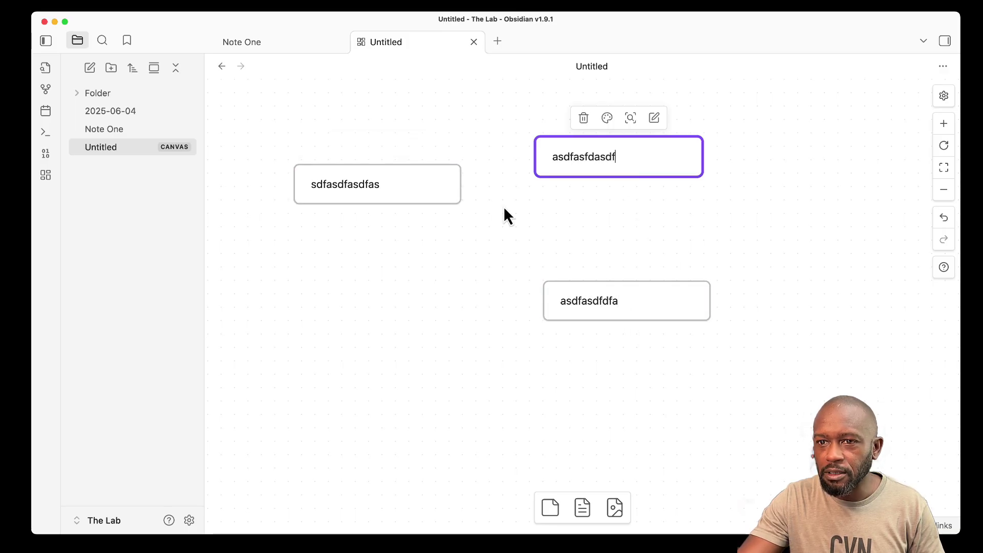
# Step: Connect the left card to the top card and the top card to the lower card
pyautogui.moveTo(403, 195); pyautogui.dragTo(370, 230)
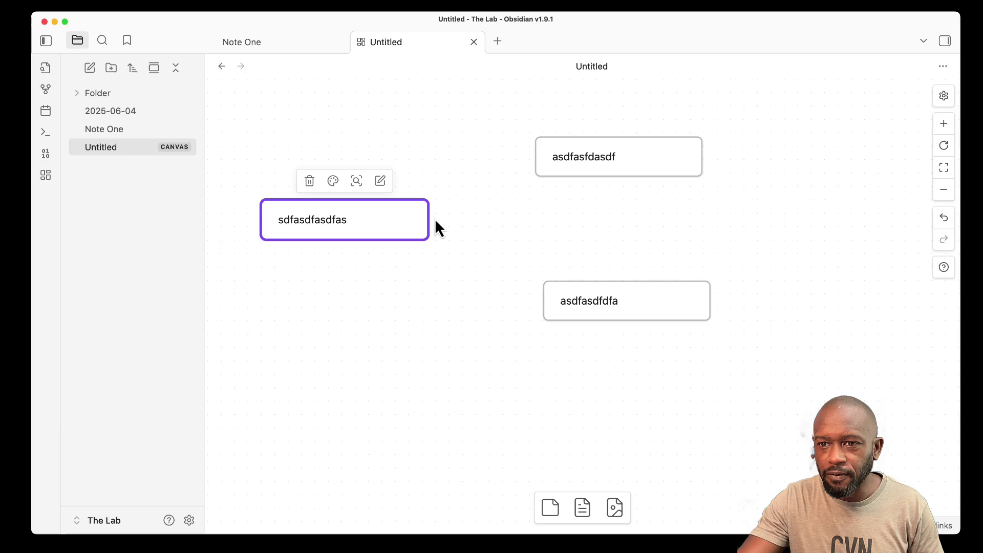
pyautogui.moveTo(429, 221); pyautogui.dragTo(536, 169)
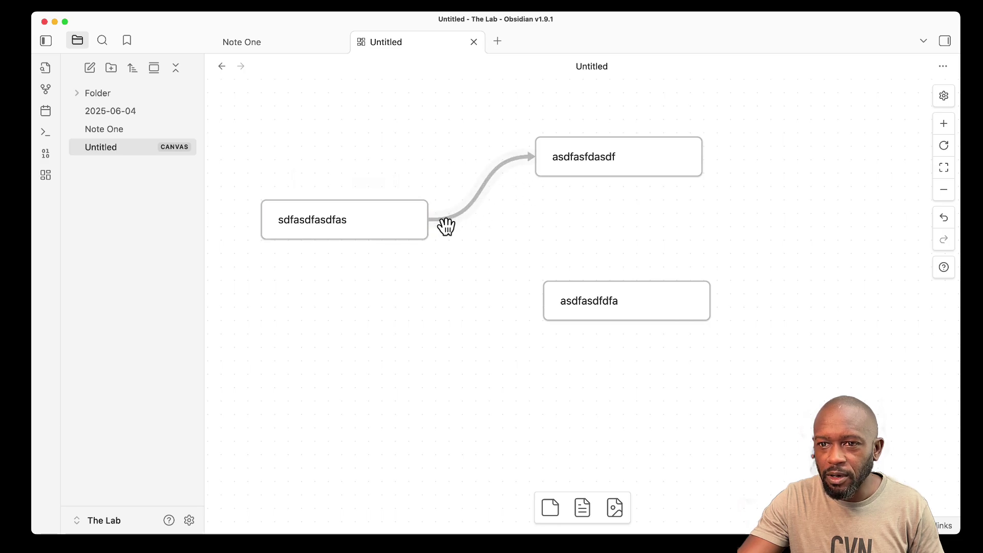
pyautogui.moveTo(612, 176); pyautogui.dragTo(637, 280)
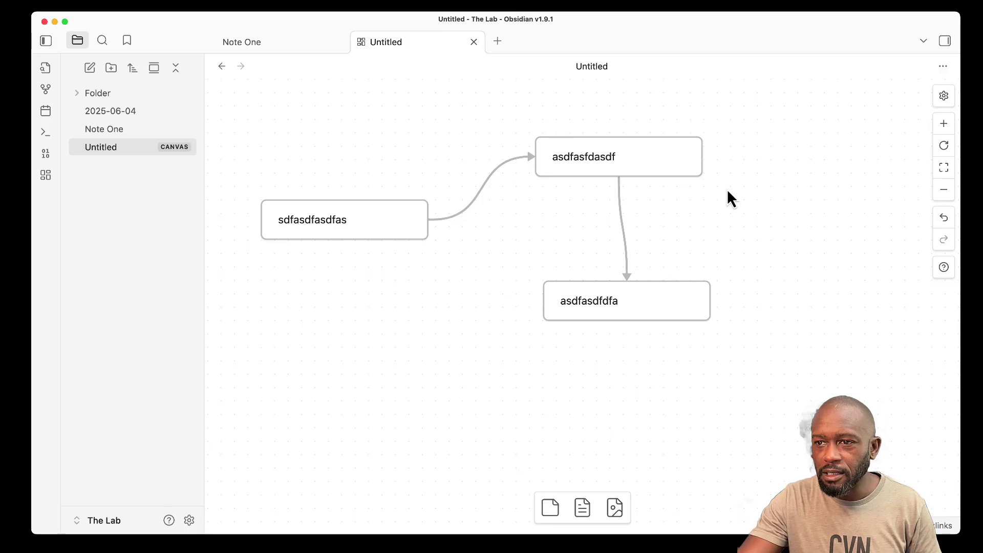
pyautogui.moveTo(743, 118); pyautogui.dragTo(382, 324)
pyautogui.click(714, 367)
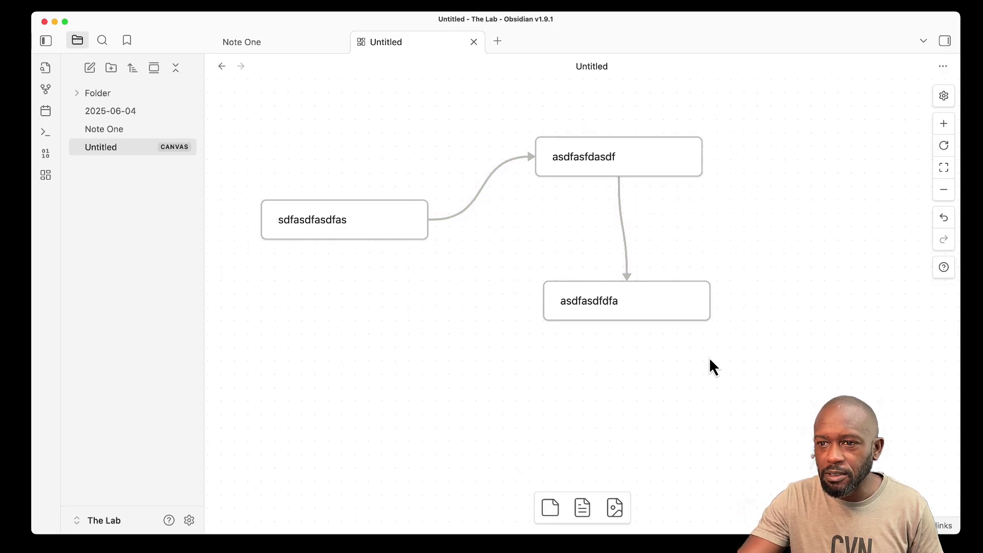
pyautogui.moveTo(770, 112); pyautogui.dragTo(383, 346)
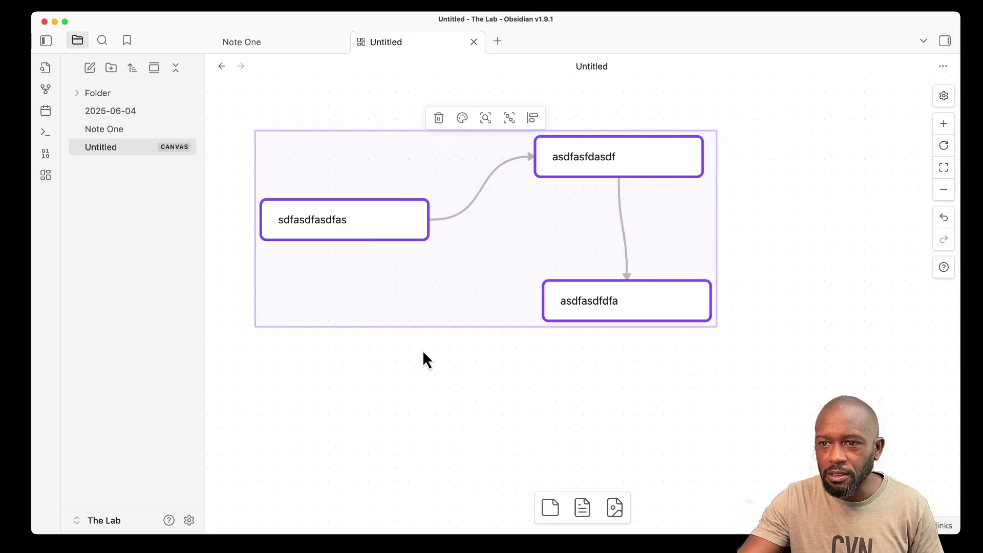
pyautogui.click(426, 359)
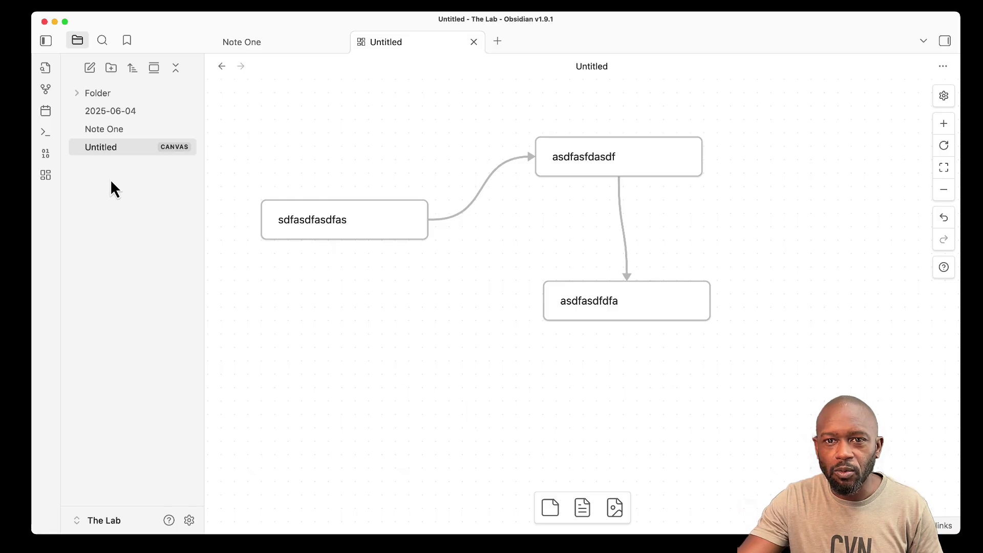
# Step: Show a widened Tags panel in the right sidebar and reopen the Untitled canvas
pyautogui.click(112, 129)
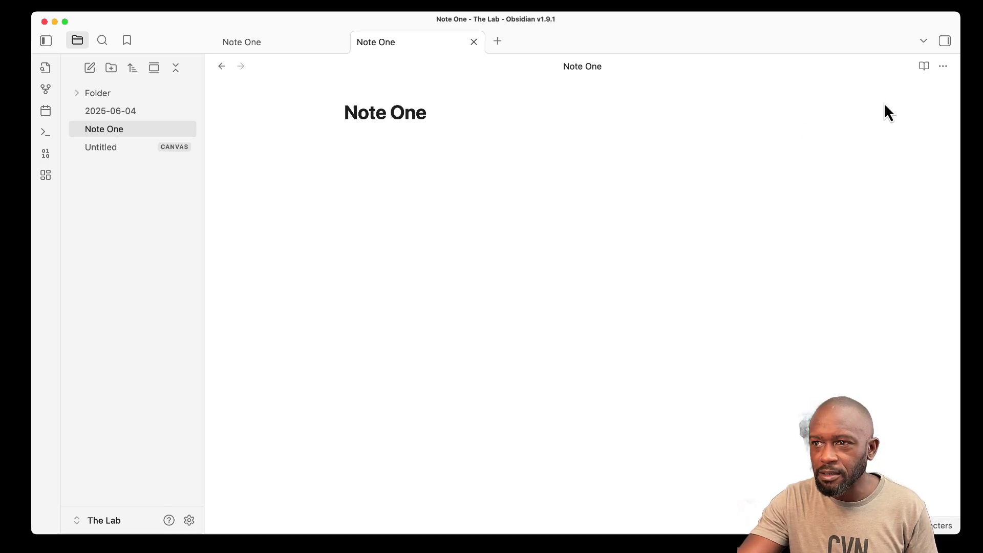
pyautogui.click(945, 41)
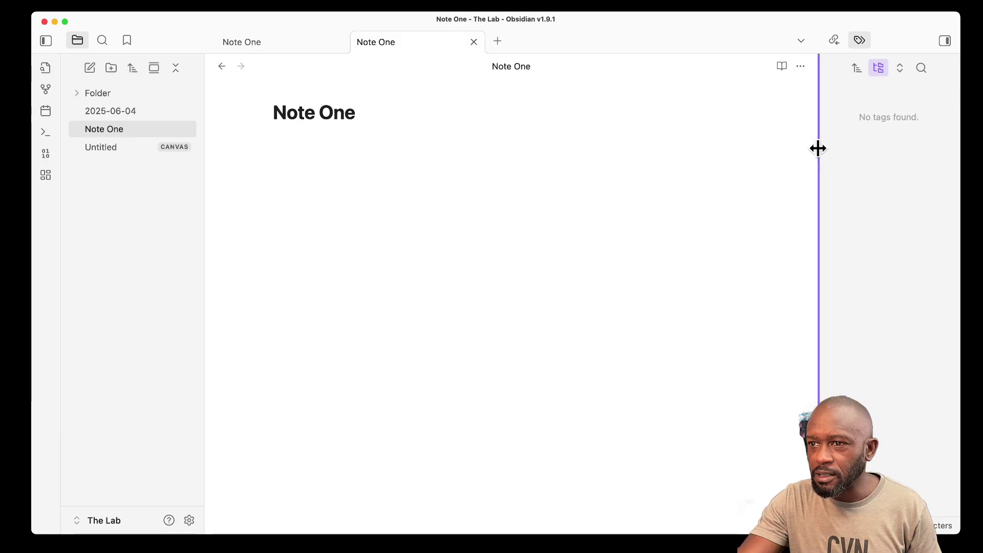
pyautogui.moveTo(816, 148); pyautogui.dragTo(751, 144)
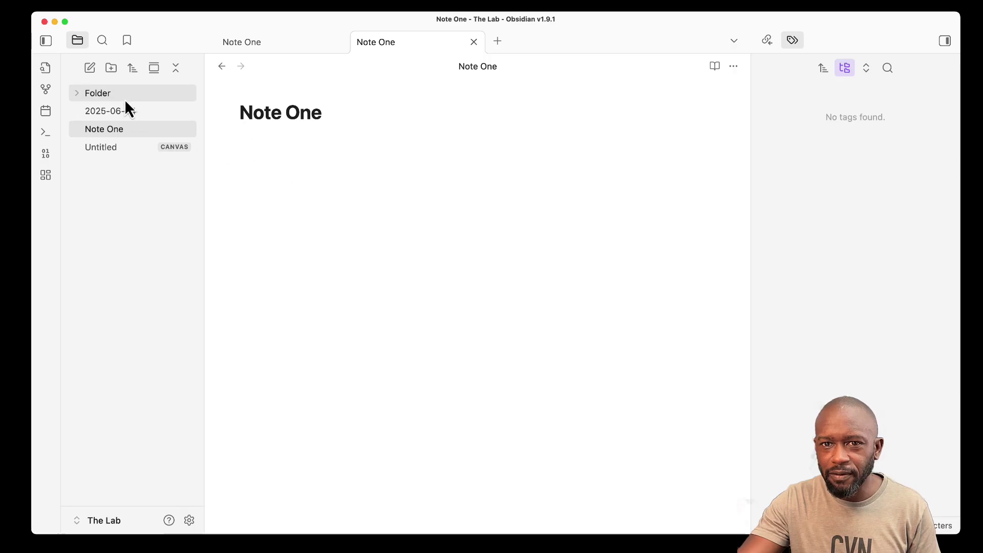
pyautogui.click(123, 146)
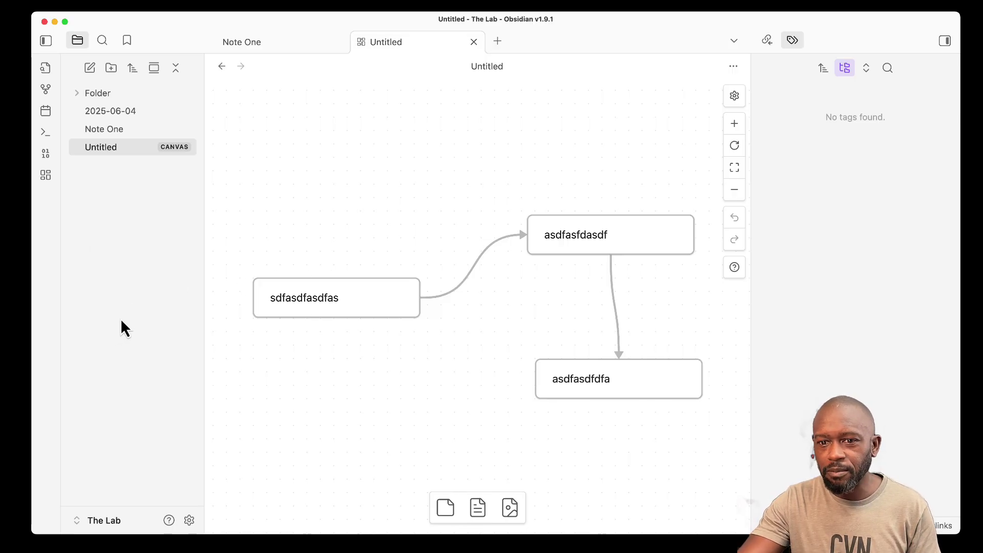
# Step: Turn on community plugins in Settings, turning off restricted mode
pyautogui.click(189, 520)
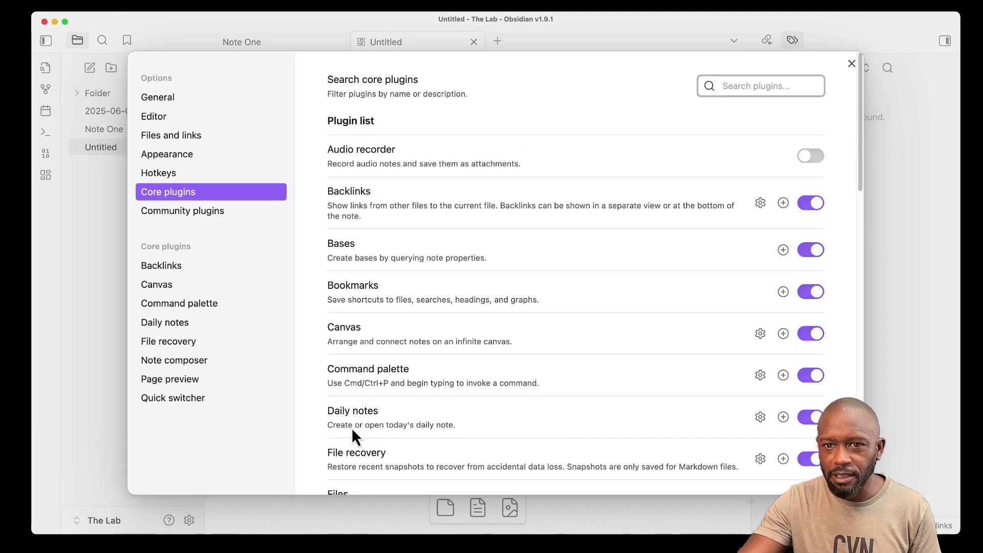
pyautogui.click(197, 216)
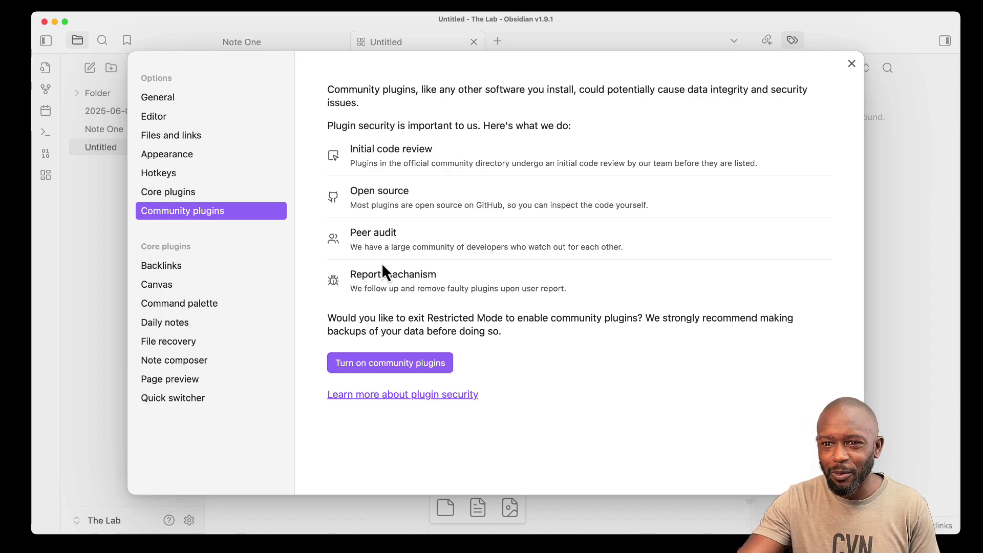
pyautogui.click(383, 365)
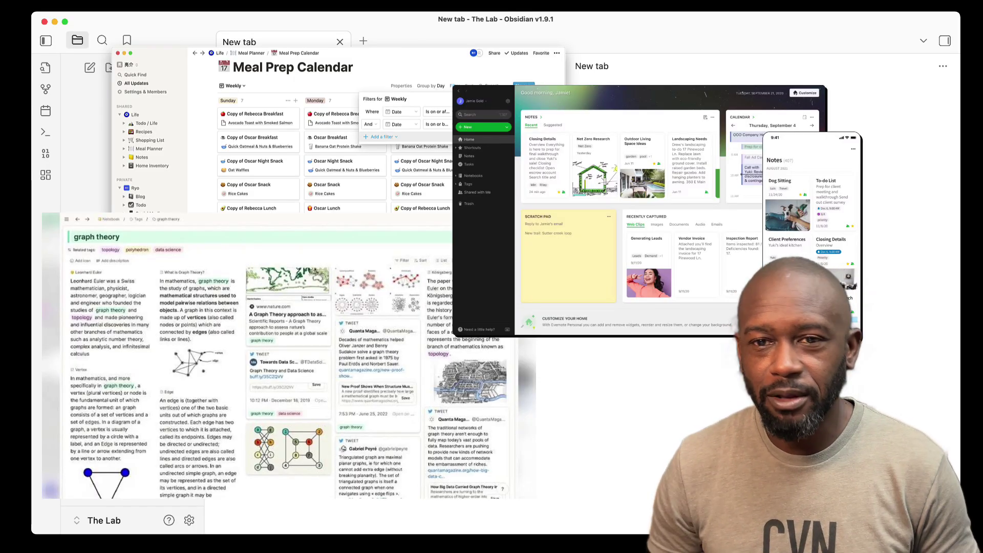
# Step: Create a new note with Cmd+N titled 'Note One'
pyautogui.press('super+n')
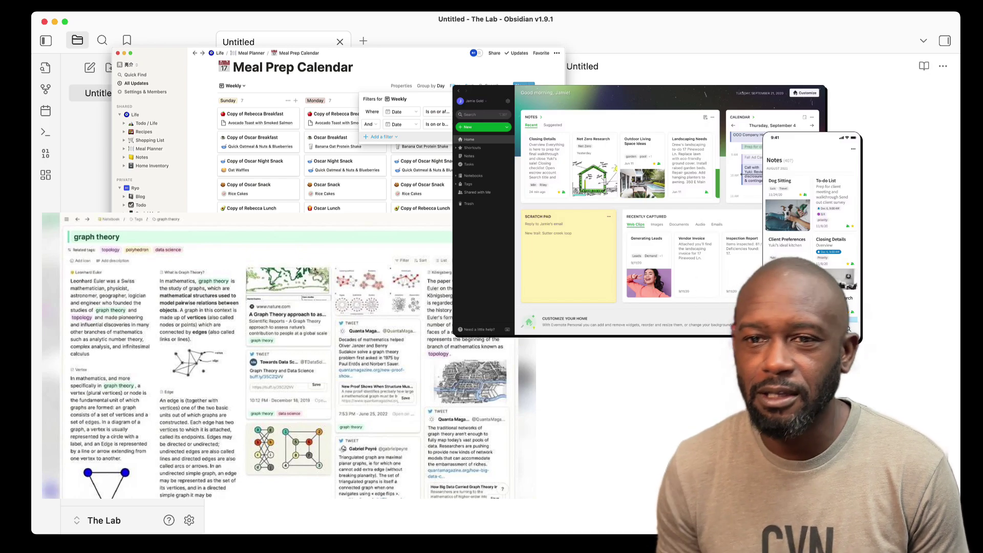
pyautogui.press('Return')
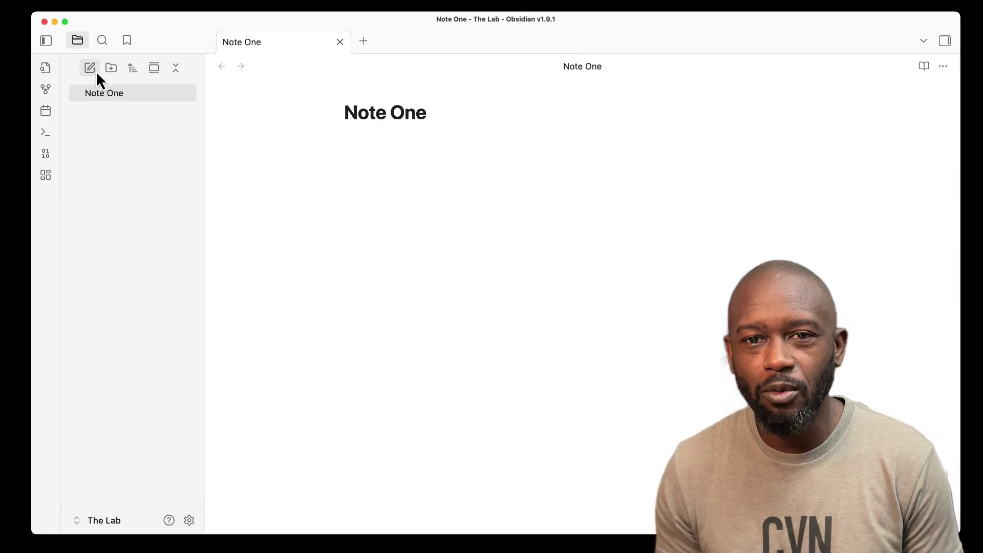
# Step: Create a new note titled 'Note Two'
pyautogui.click(93, 70)
pyautogui.write('Note')
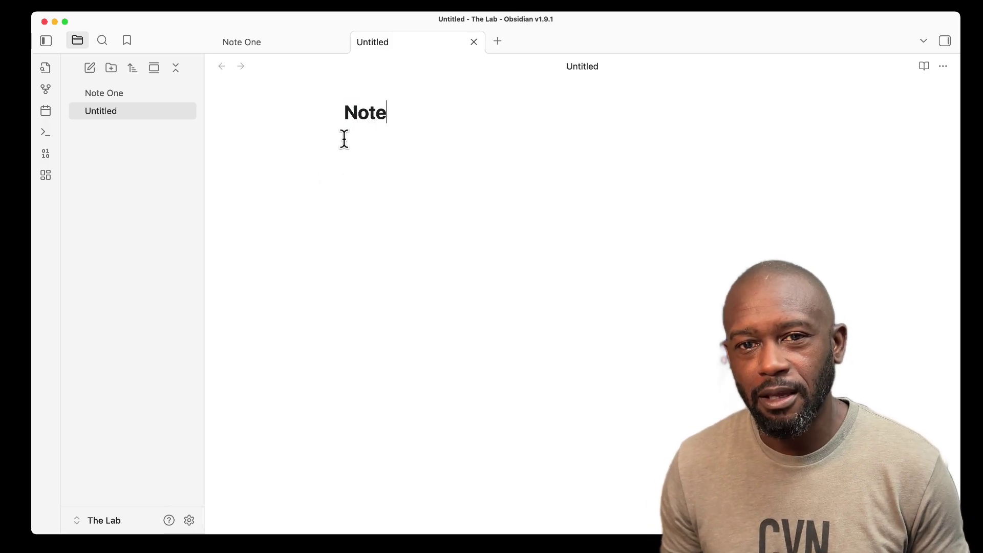
pyautogui.write(' Two')
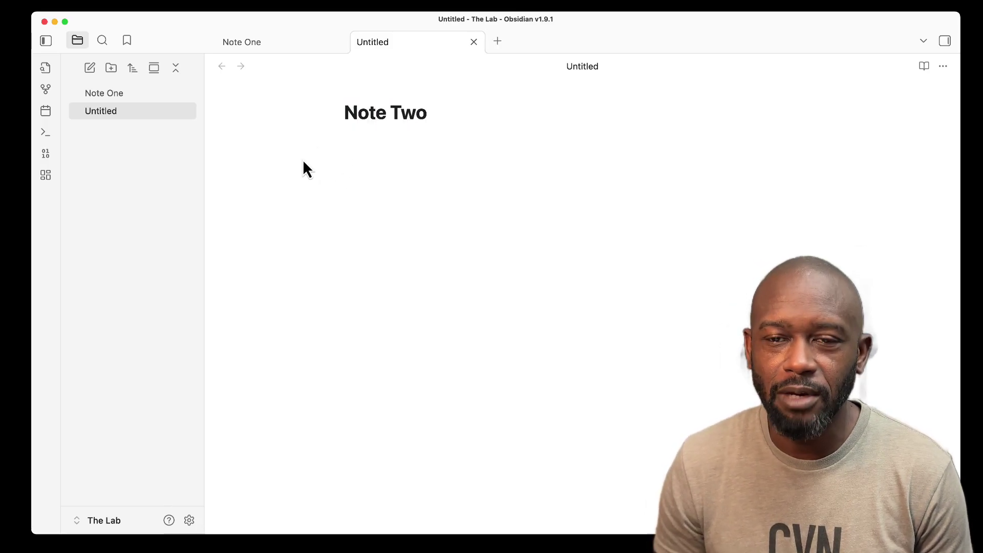
pyautogui.press('Return')
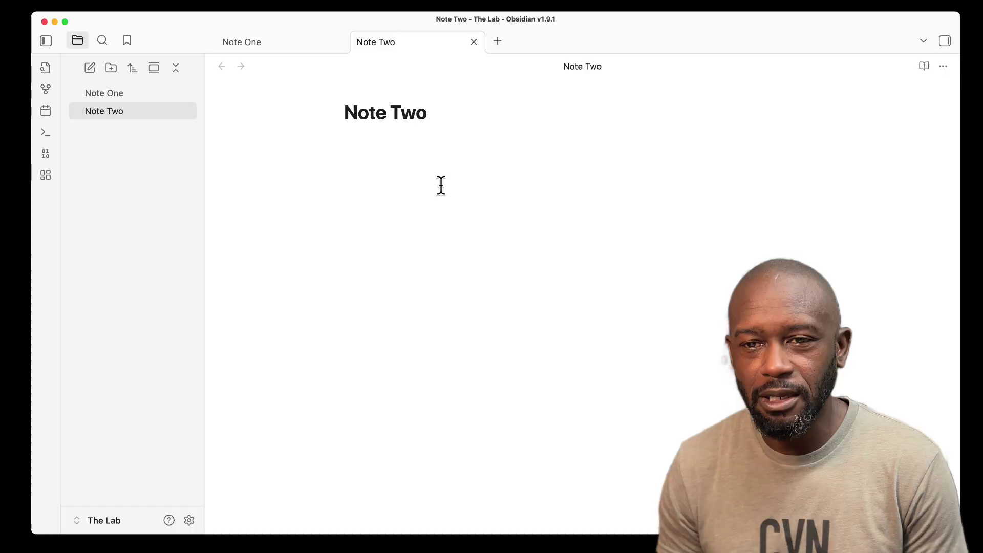
# Step: Type four filler lines such as 'asdfasdfa' and 'asdfasdfasd' into Note Two
pyautogui.write('asdfasdfa')
pyautogui.press('Return')
pyautogui.write('asdfasdfa')
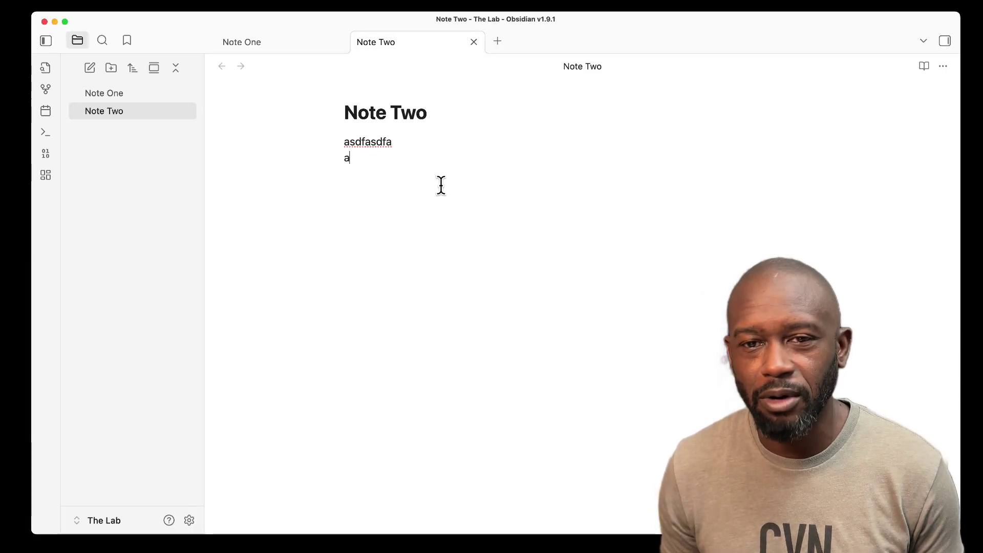
pyautogui.press('Return')
pyautogui.press('Return')
pyautogui.write('asdfasdfasd')
pyautogui.press('Return')
pyautogui.press('Return')
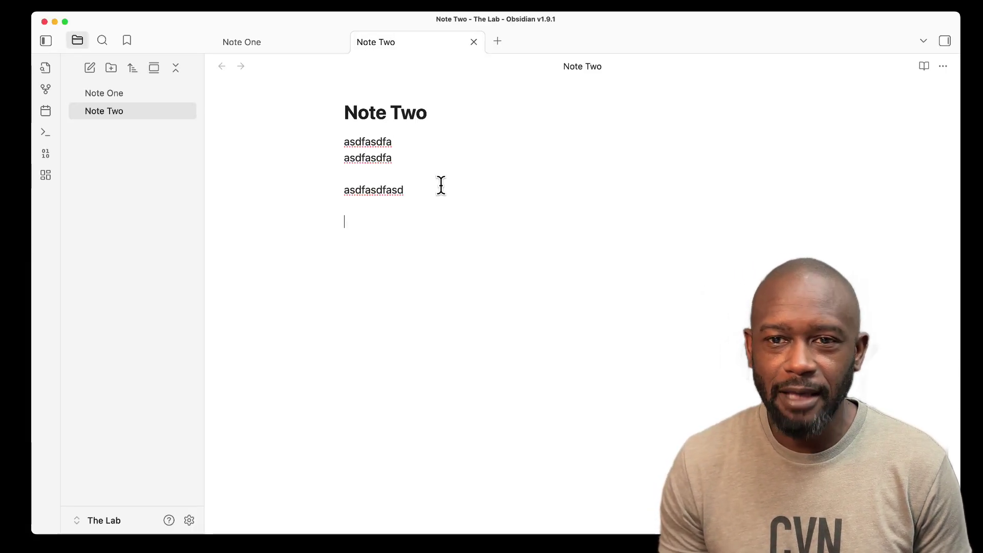
pyautogui.write('asdfasdfasdf')
pyautogui.press('Return')
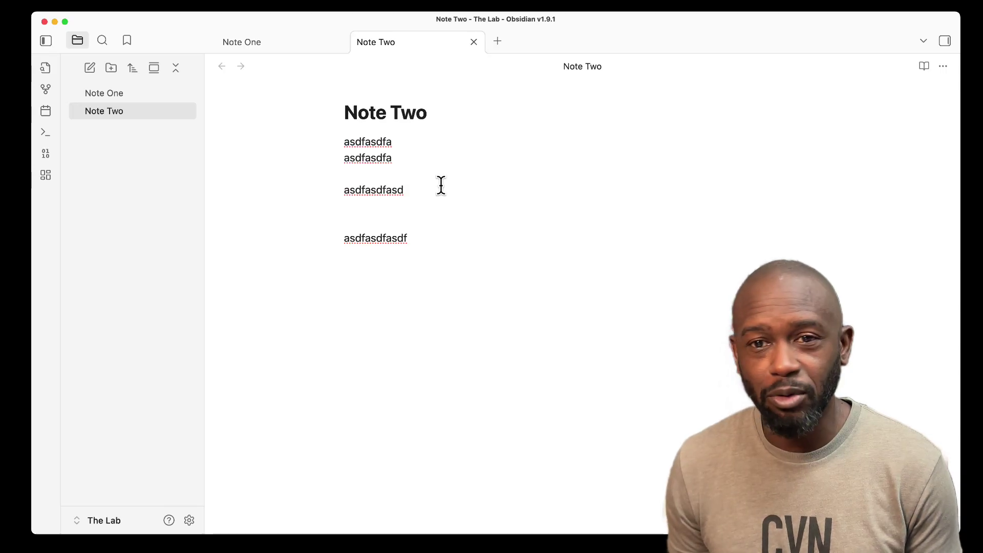
pyautogui.moveTo(404, 186); pyautogui.dragTo(344, 196)
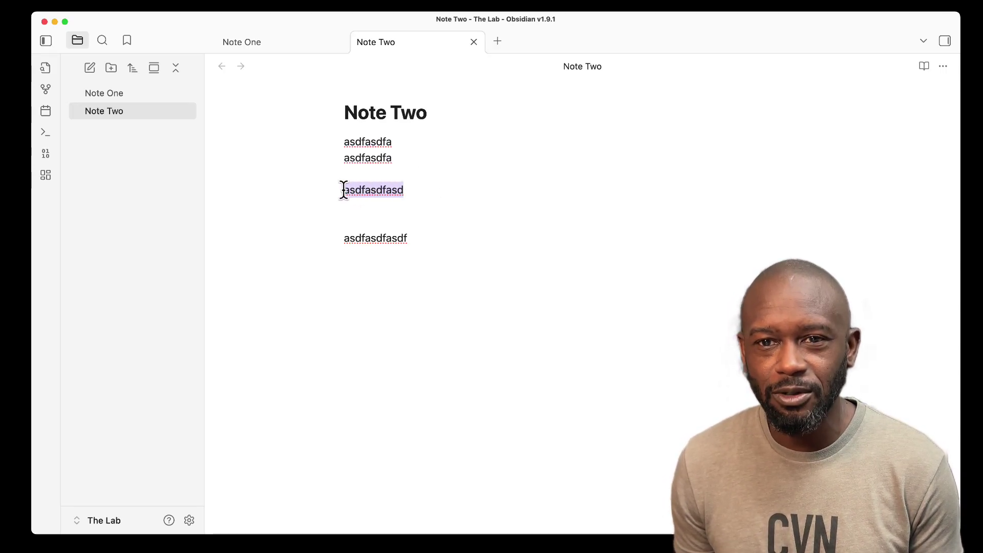
# Step: Make one line a level-1 heading with '#' and the last line a level-2 heading with '##'
pyautogui.click(343, 190)
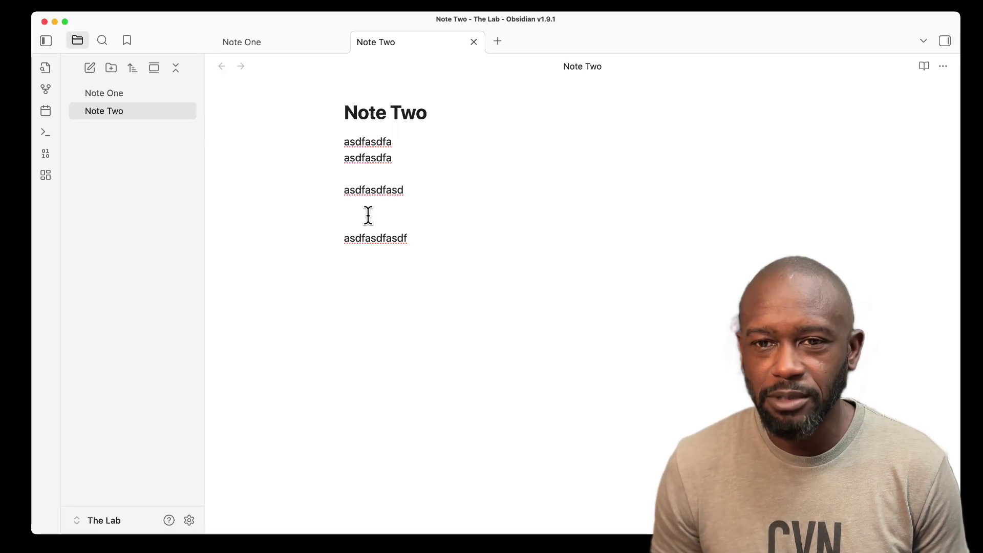
pyautogui.write('#')
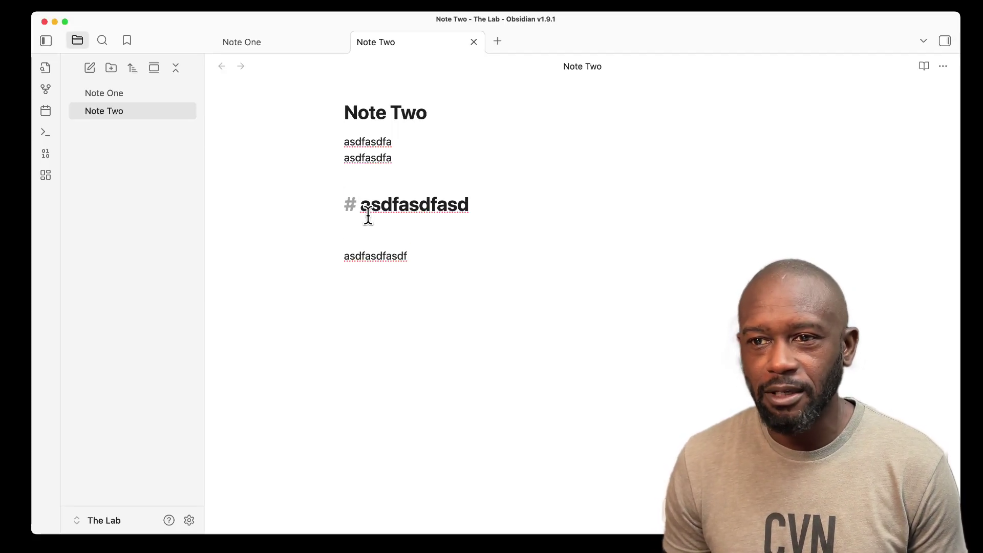
pyautogui.click(347, 256)
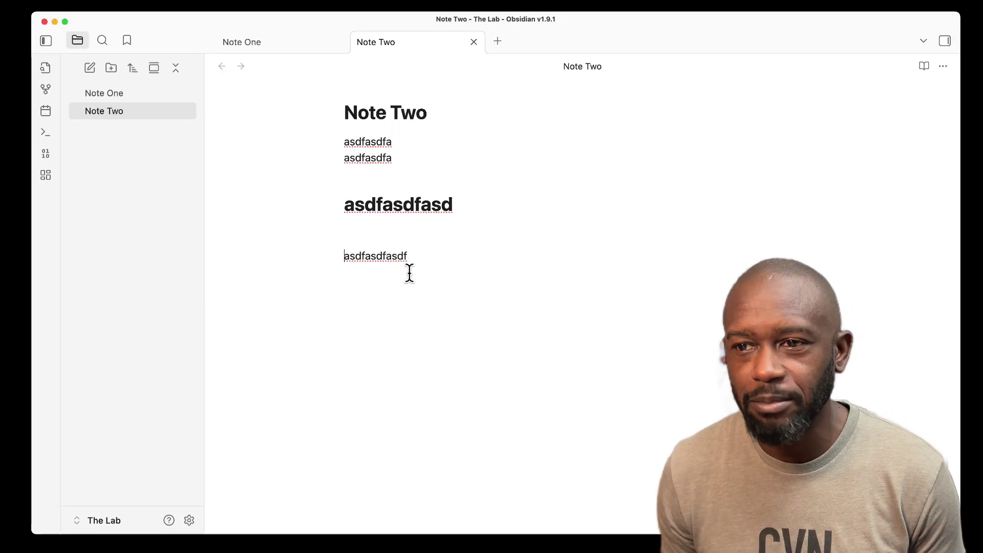
pyautogui.write('##')
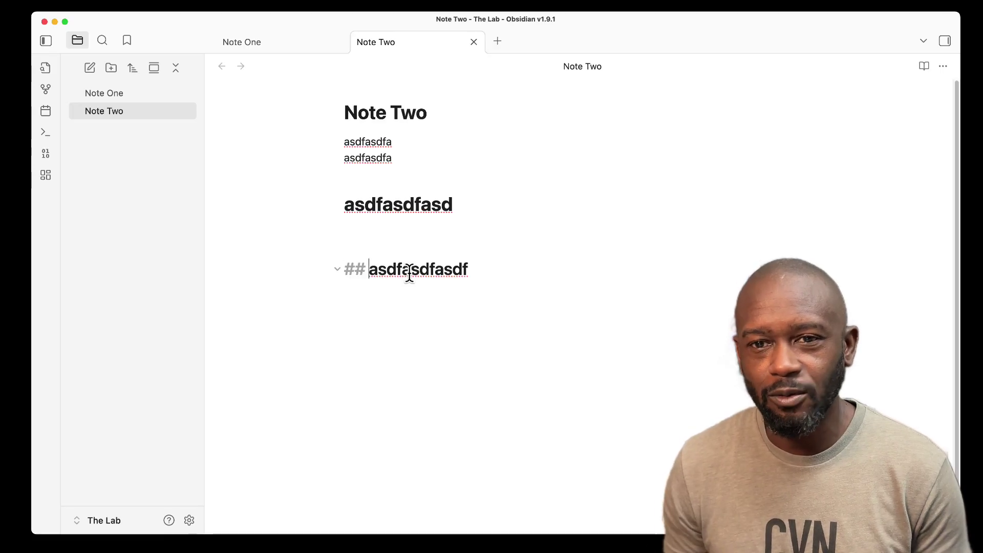
# Step: Add the line 'asdfasdfasdf' under the first heading and make it italic
pyautogui.click(392, 229)
pyautogui.write('asdfasdfasdf')
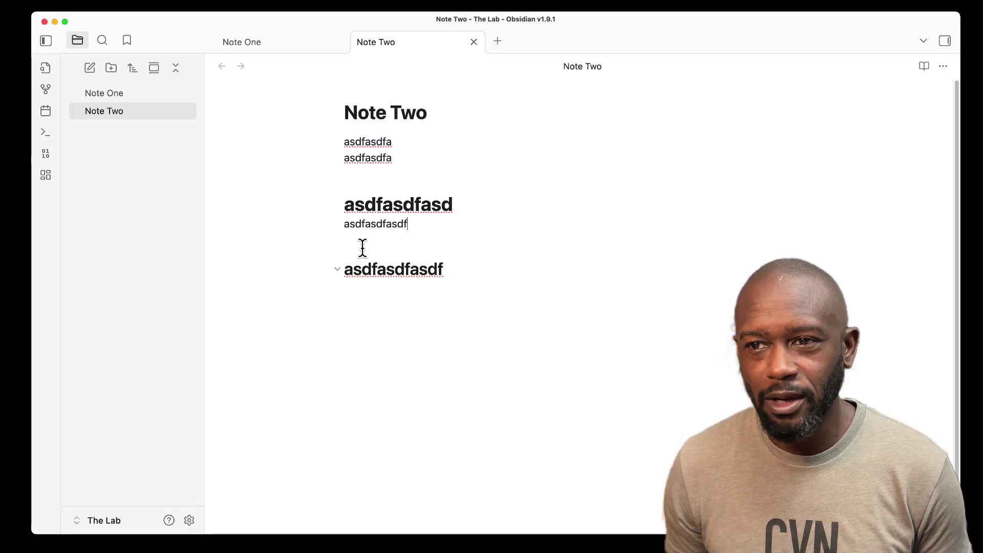
pyautogui.click(378, 246)
pyautogui.doubleClick(375, 224)
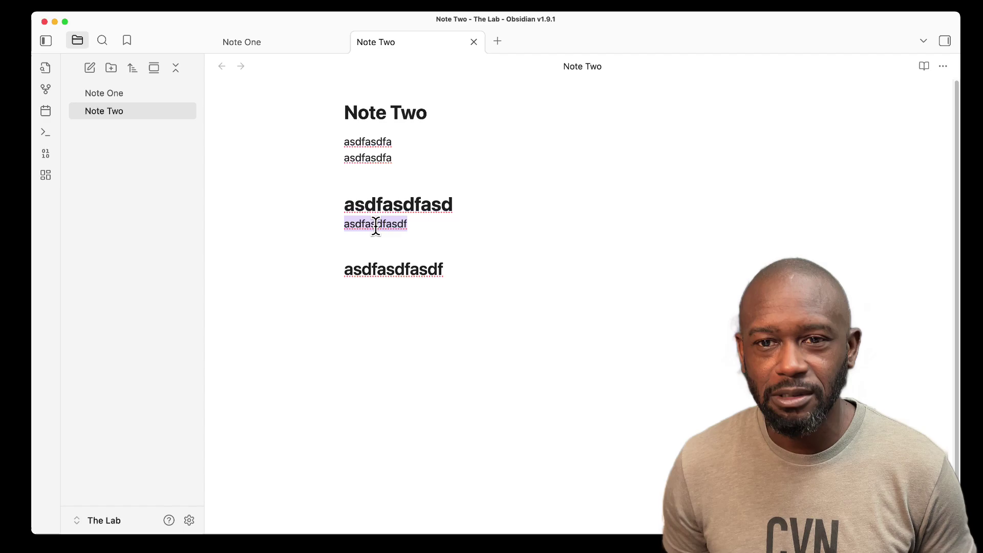
pyautogui.press('super+i')
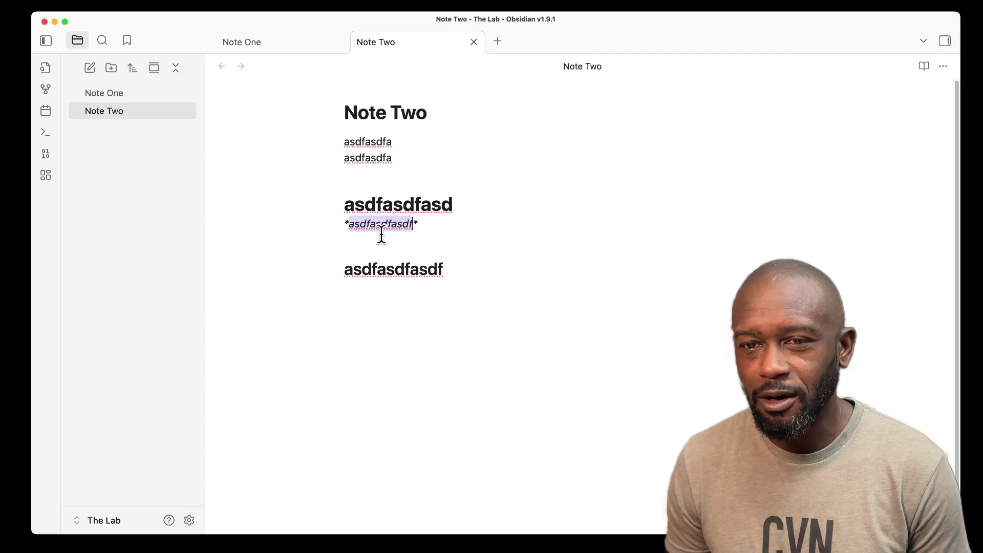
# Step: Add the line 'asdfasdf' below the italic text and make it bold
pyautogui.click(377, 242)
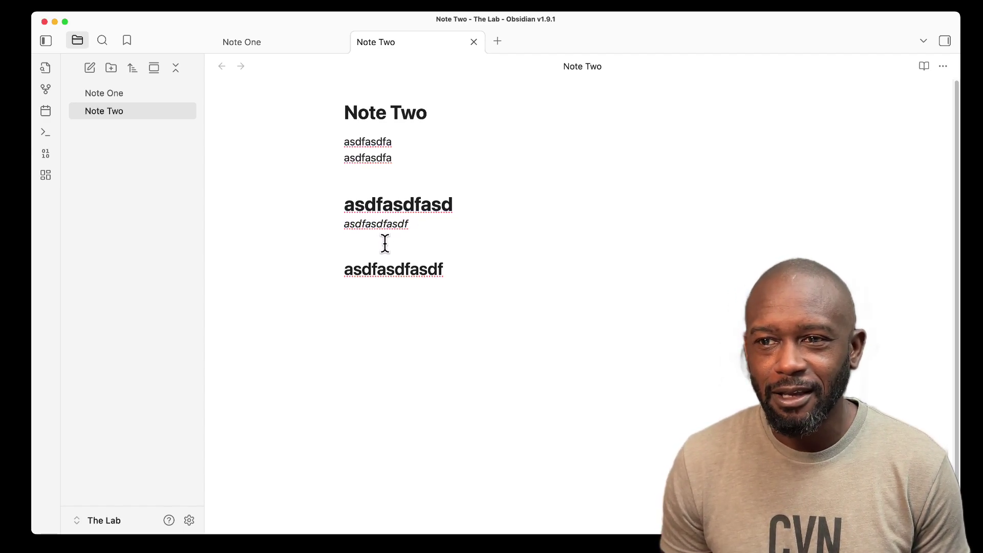
pyautogui.write('asdfasdf')
pyautogui.doubleClick(375, 239)
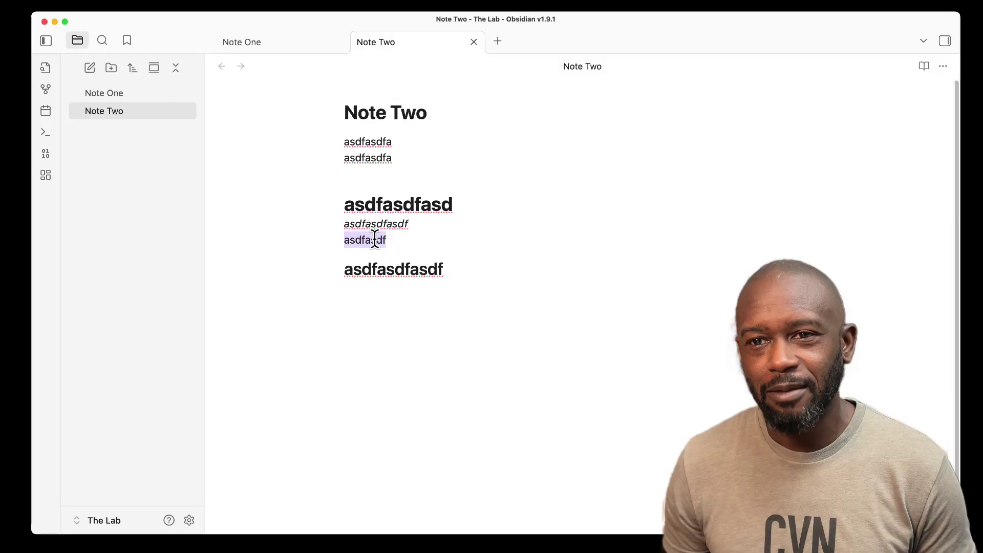
pyautogui.press('super+b')
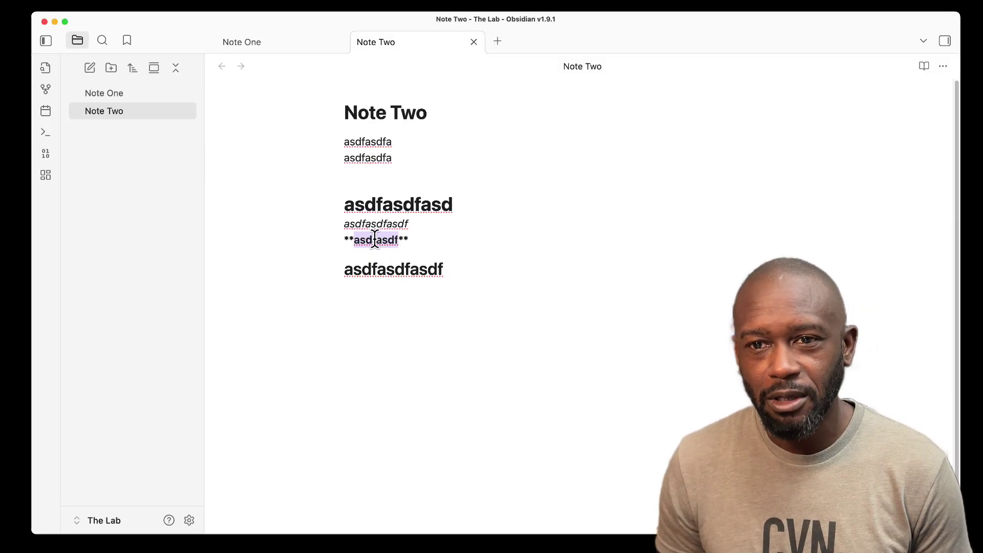
# Step: Start a new empty line below the last heading
pyautogui.click(387, 297)
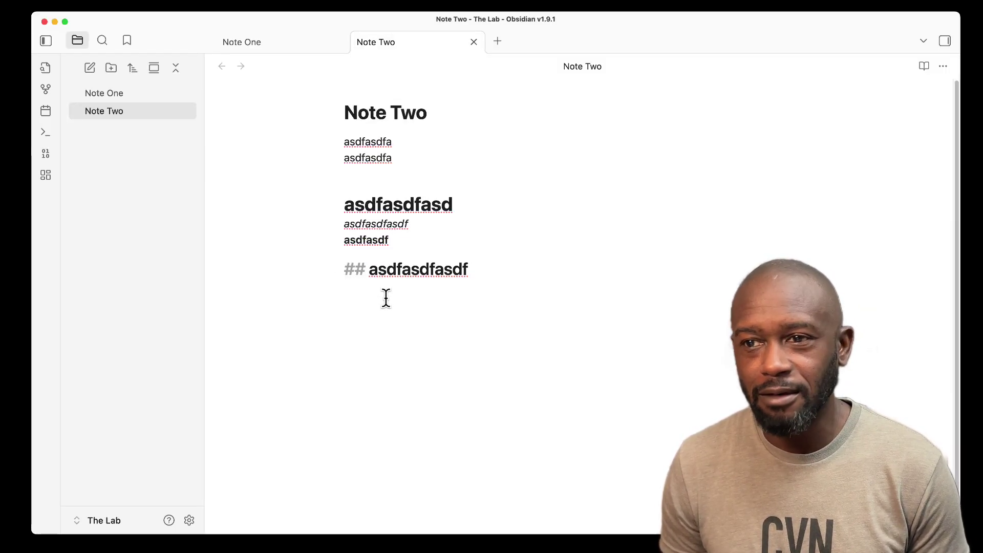
pyautogui.press('Return')
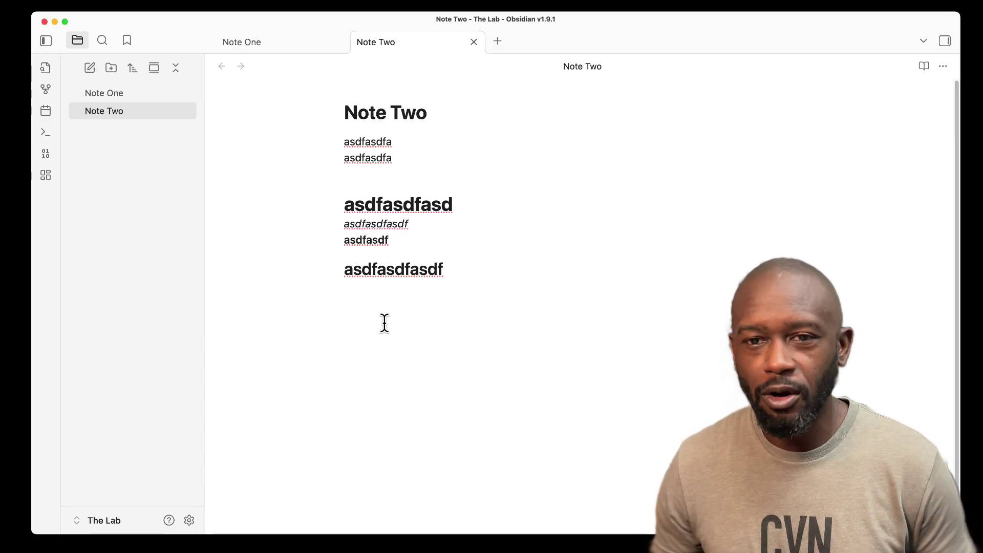
pyautogui.write('asdfas')
pyautogui.press('BackSpace')
pyautogui.press('BackSpace')
pyautogui.press('BackSpace')
pyautogui.press('BackSpace')
pyautogui.press('BackSpace')
pyautogui.press('BackSpace')
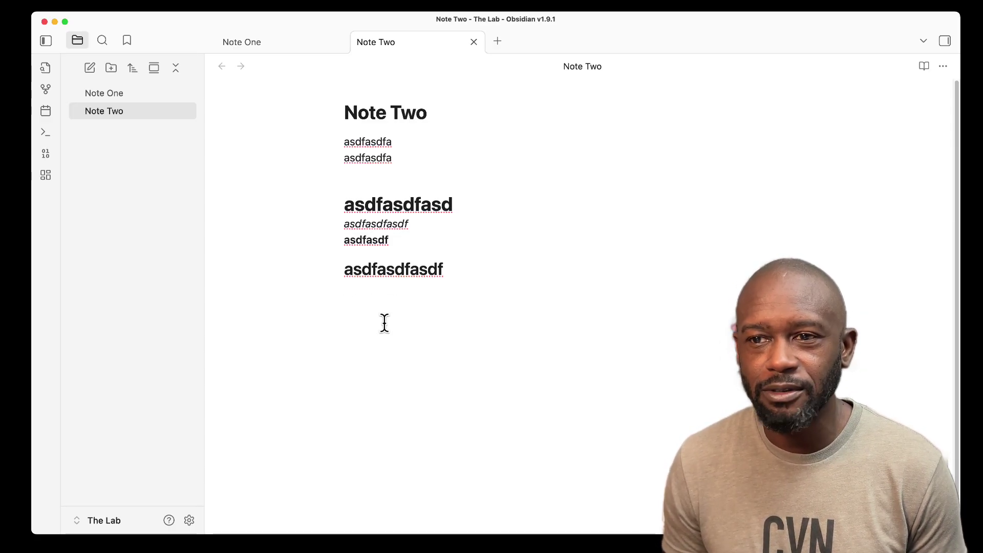
# Step: Insert an internal link to Note One using '[[' on the line below the last heading
pyautogui.write('[[')
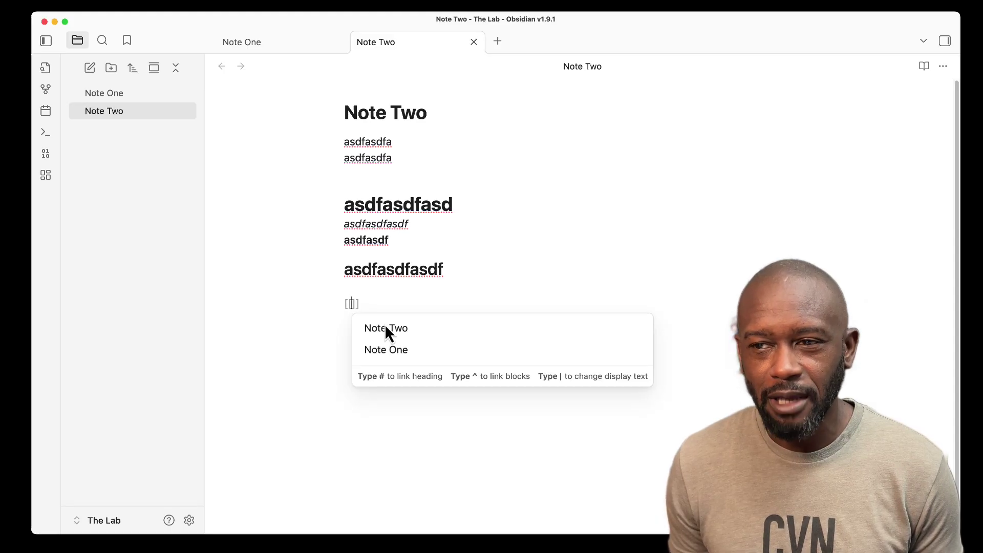
pyautogui.click(401, 351)
pyautogui.click(386, 292)
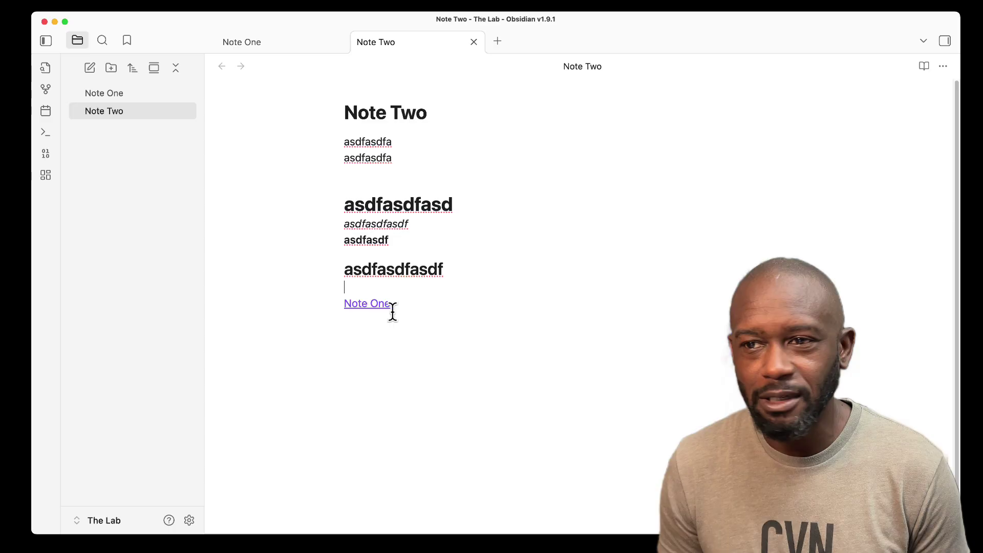
pyautogui.click(409, 346)
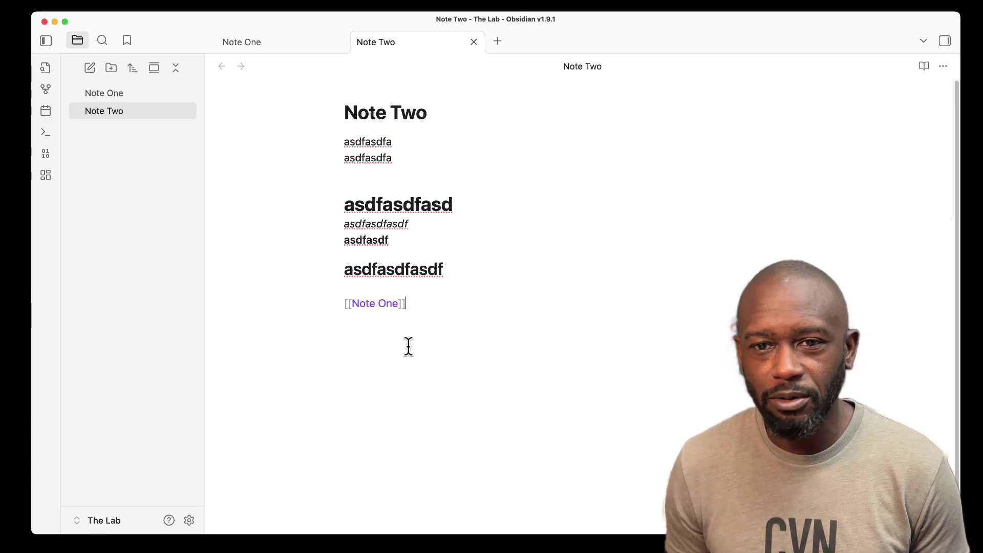
# Step: With Note One open, create a folder named 'Folder' and move Note Two into it
pyautogui.click(119, 99)
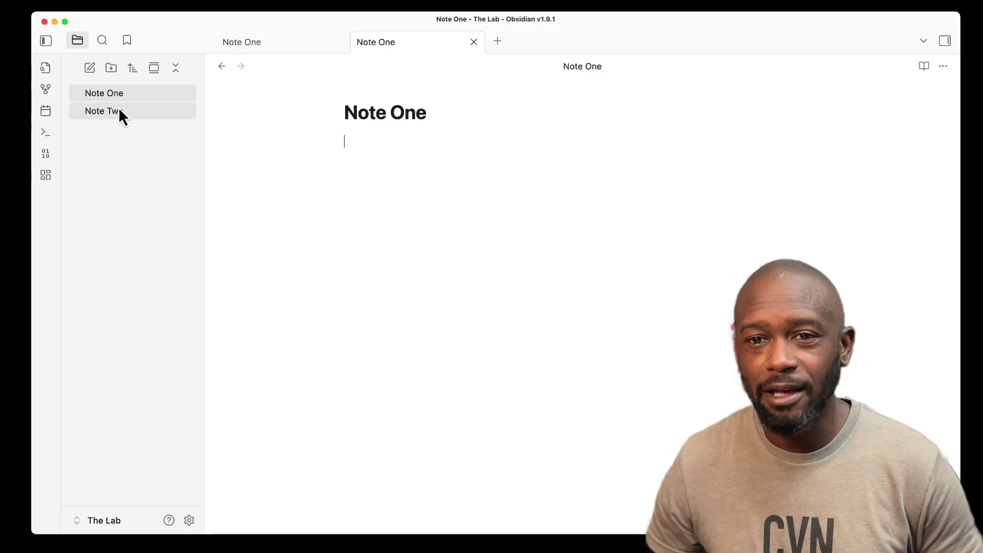
pyautogui.click(111, 67)
pyautogui.write('F')
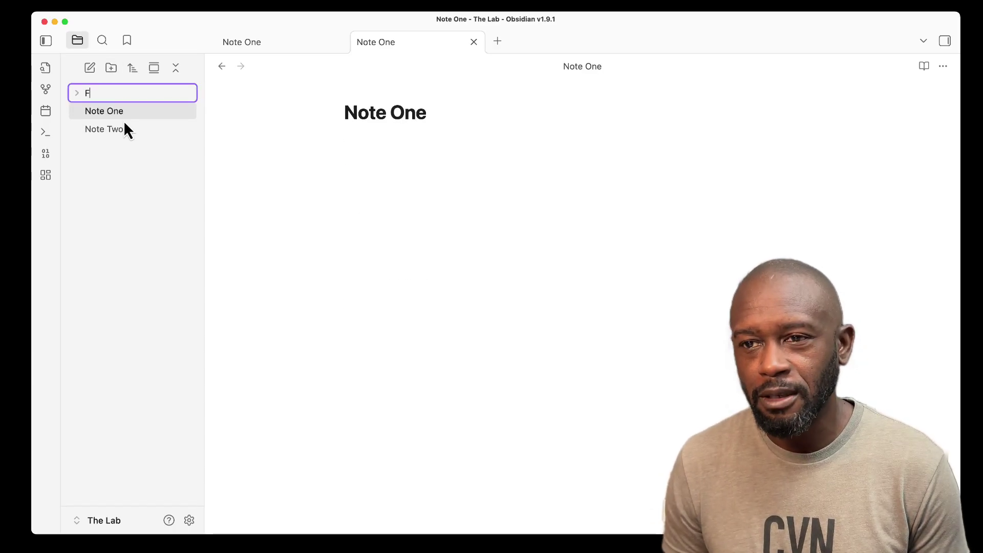
pyautogui.write('older')
pyautogui.press('Return')
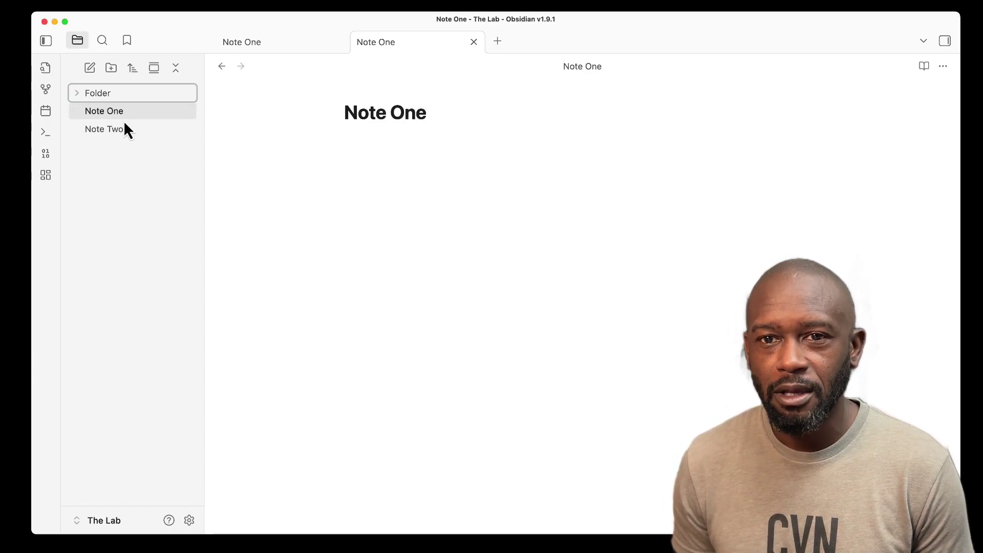
pyautogui.moveTo(121, 134); pyautogui.dragTo(126, 98)
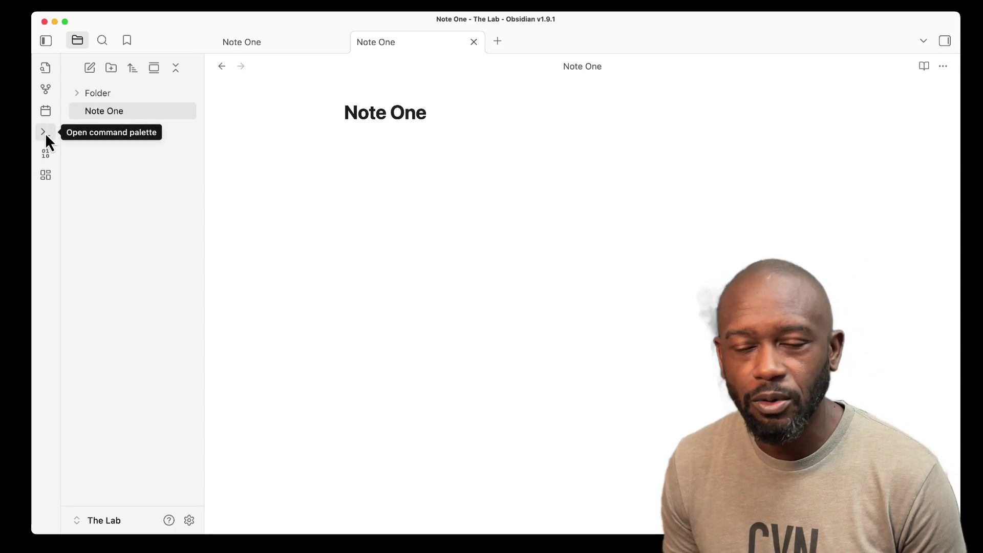
# Step: Create today's daily note 2025-06-04 with the line 'asdfasdasd', then start a new Untitled canvas
pyautogui.click(45, 118)
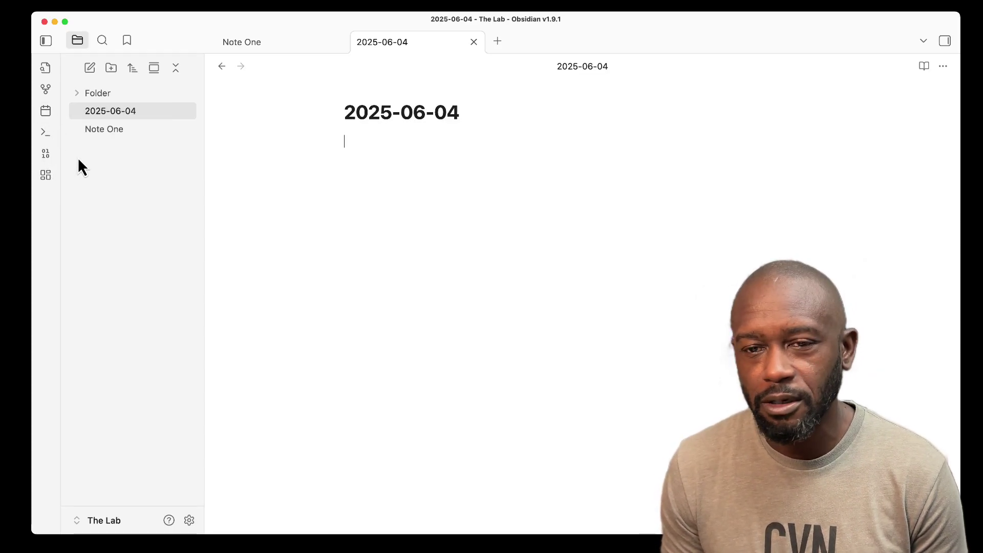
pyautogui.moveTo(345, 112); pyautogui.dragTo(464, 197)
pyautogui.click(401, 161)
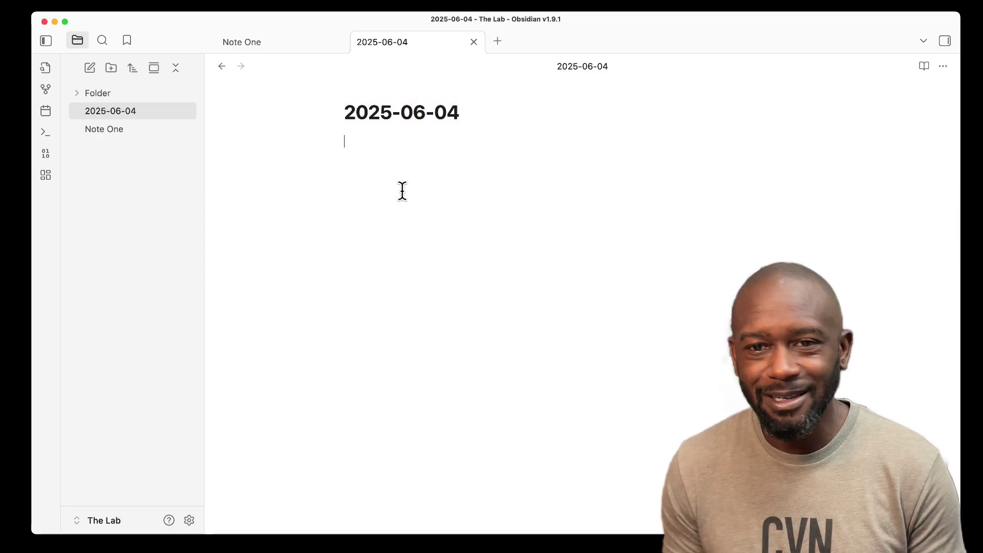
pyautogui.write('asdfasdasd')
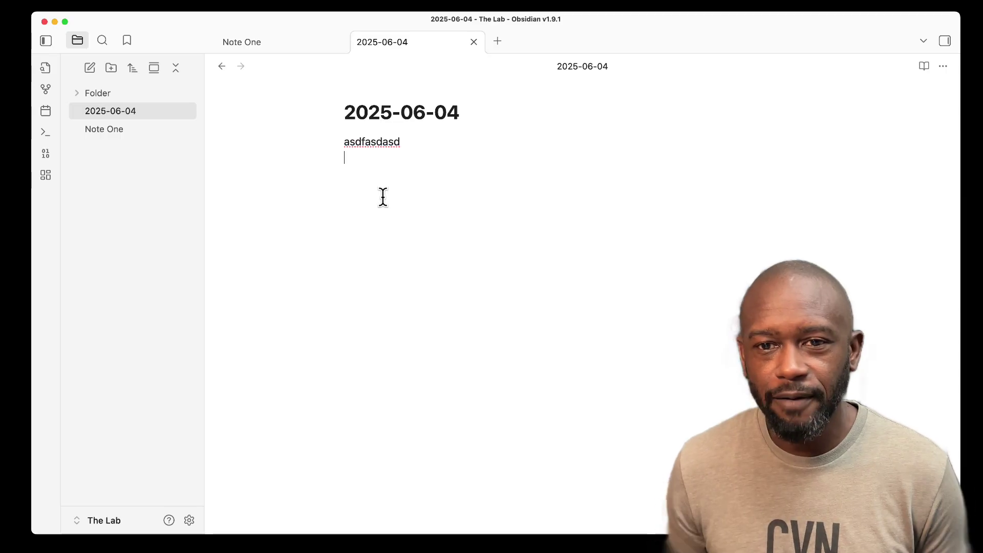
pyautogui.press('Return')
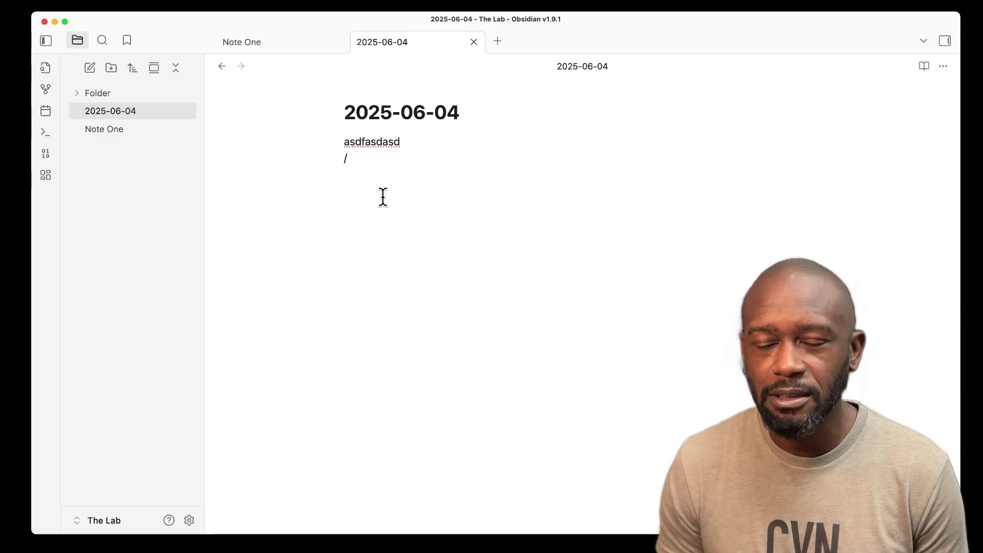
pyautogui.doubleClick(377, 141)
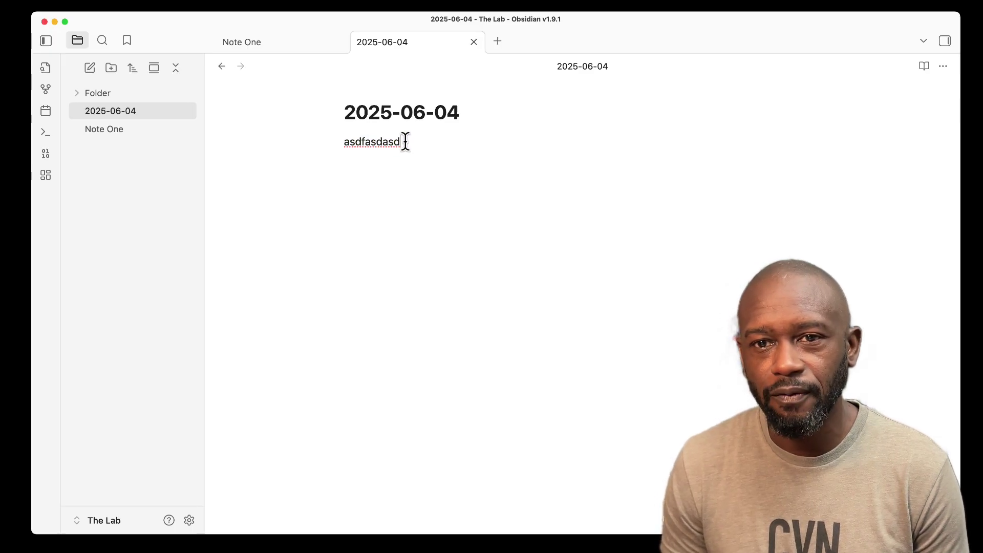
pyautogui.moveTo(404, 140); pyautogui.dragTo(328, 151)
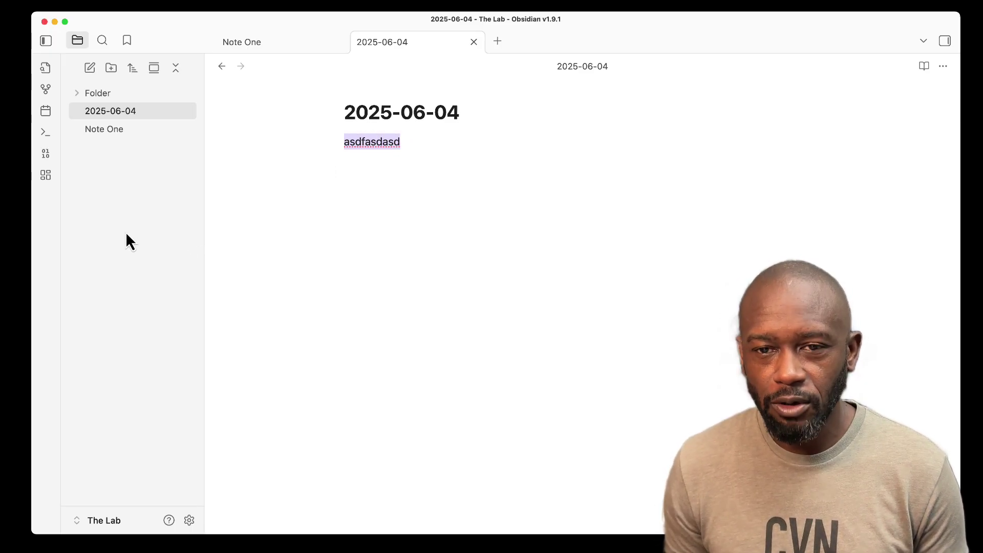
pyautogui.click(47, 176)
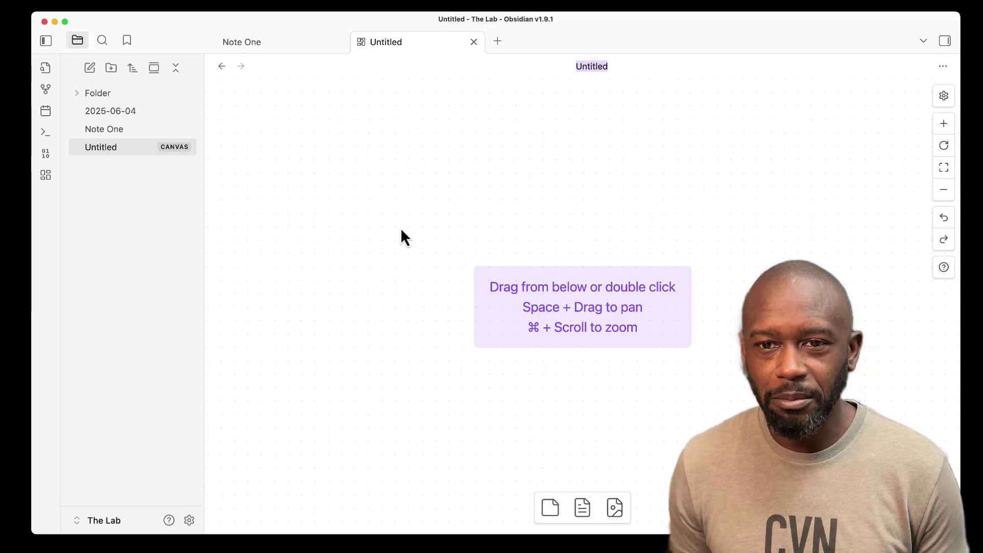
# Step: Add three placeholder text cards to the canvas: left, lower right and top
pyautogui.doubleClick(377, 185)
pyautogui.write('sdfasdf')
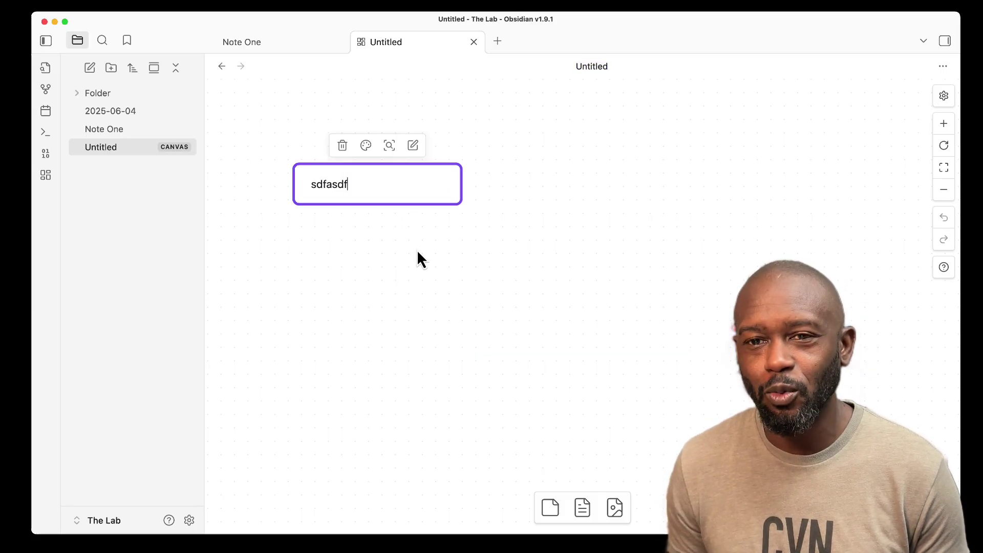
pyautogui.write('asdfas')
pyautogui.doubleClick(627, 307)
pyautogui.write('asd')
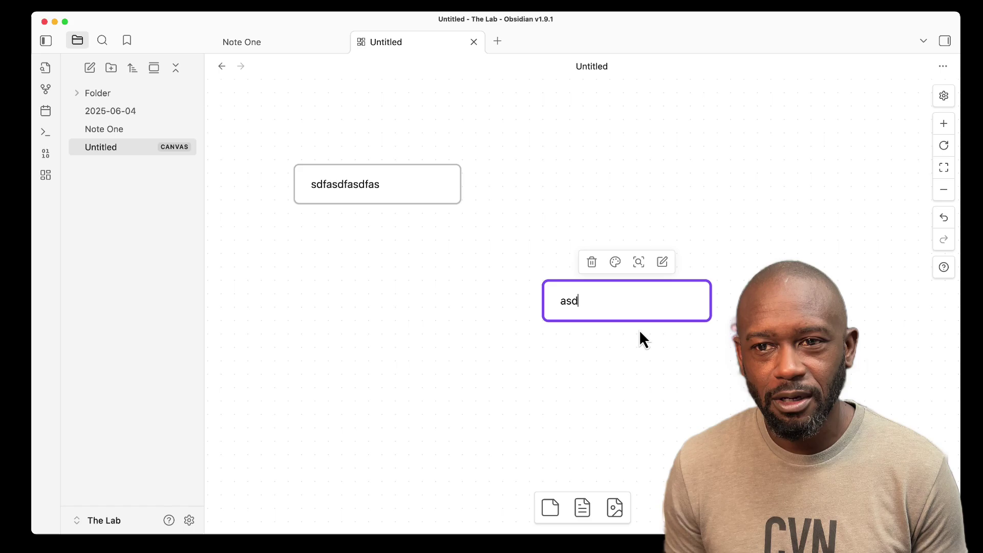
pyautogui.write('fasdfdfa')
pyautogui.doubleClick(617, 156)
pyautogui.write('asdf')
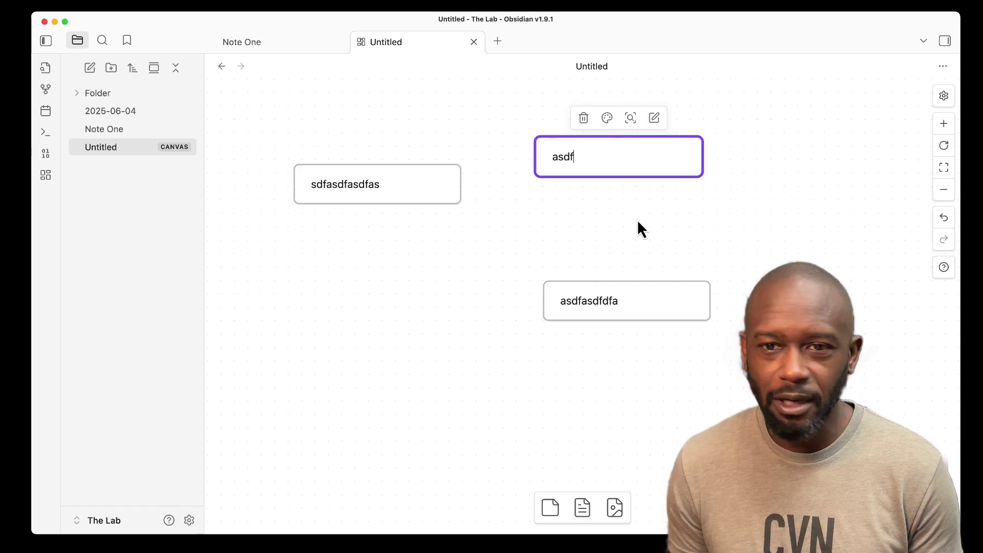
pyautogui.write('asfdasdf')
# Step: Connect the left card to the top card and the top card to the lower card, then open Note One
pyautogui.moveTo(404, 192); pyautogui.dragTo(370, 230)
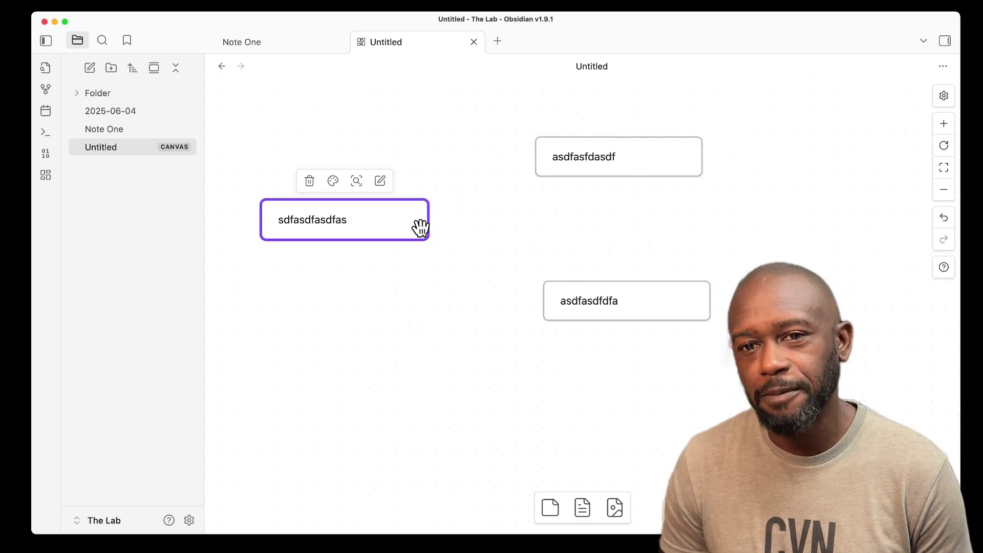
pyautogui.moveTo(429, 220); pyautogui.dragTo(531, 172)
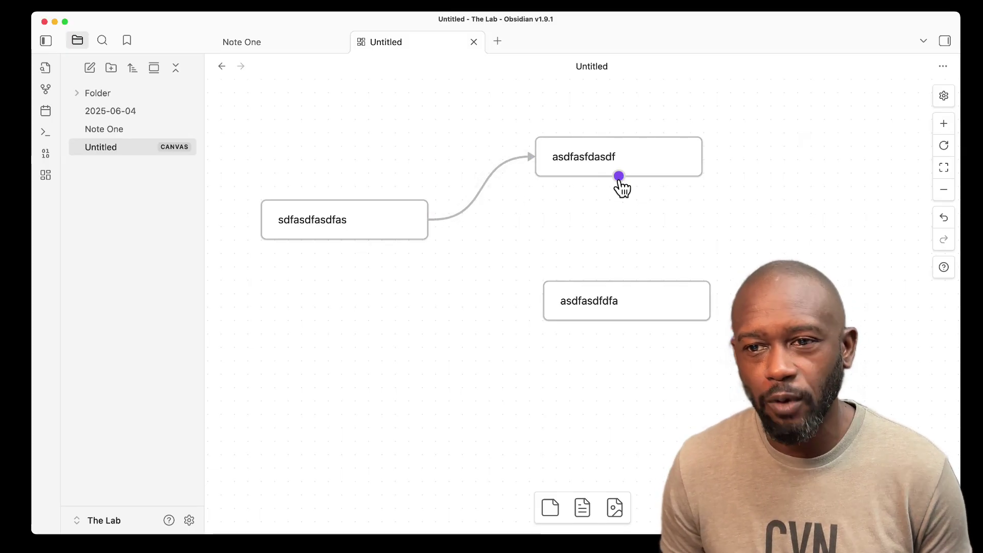
pyautogui.moveTo(619, 178); pyautogui.dragTo(652, 281)
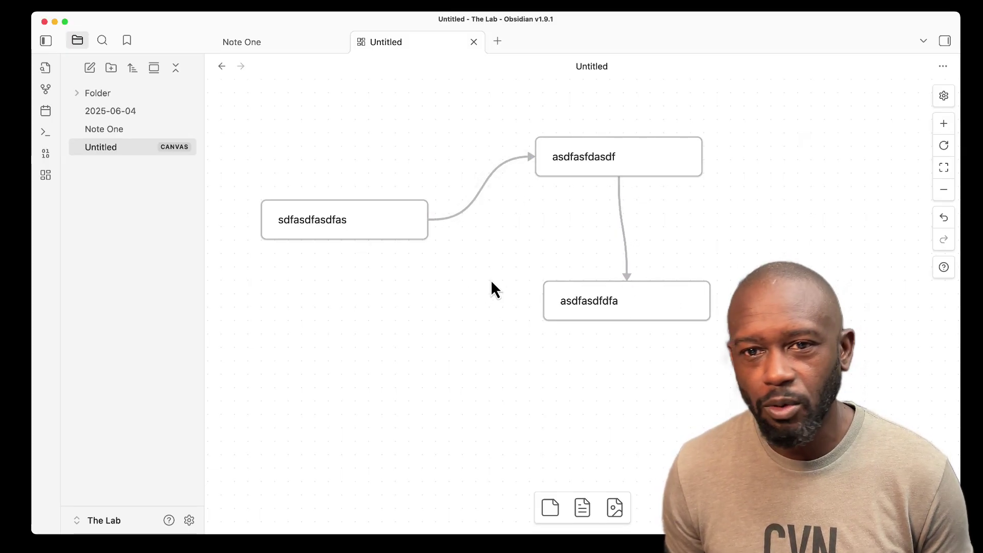
pyautogui.moveTo(745, 118); pyautogui.dragTo(256, 327)
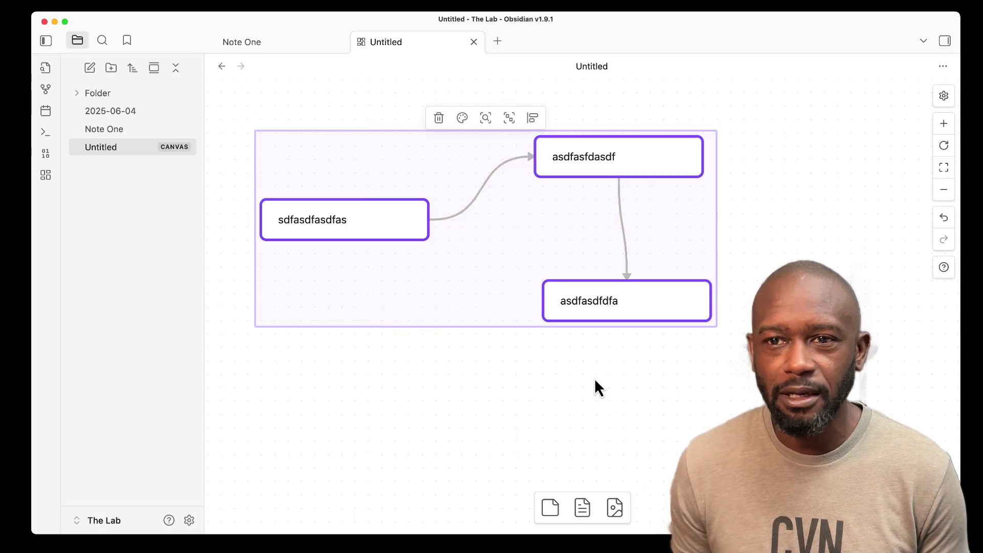
pyautogui.click(595, 381)
pyautogui.moveTo(772, 113); pyautogui.dragTo(388, 347)
pyautogui.click(629, 370)
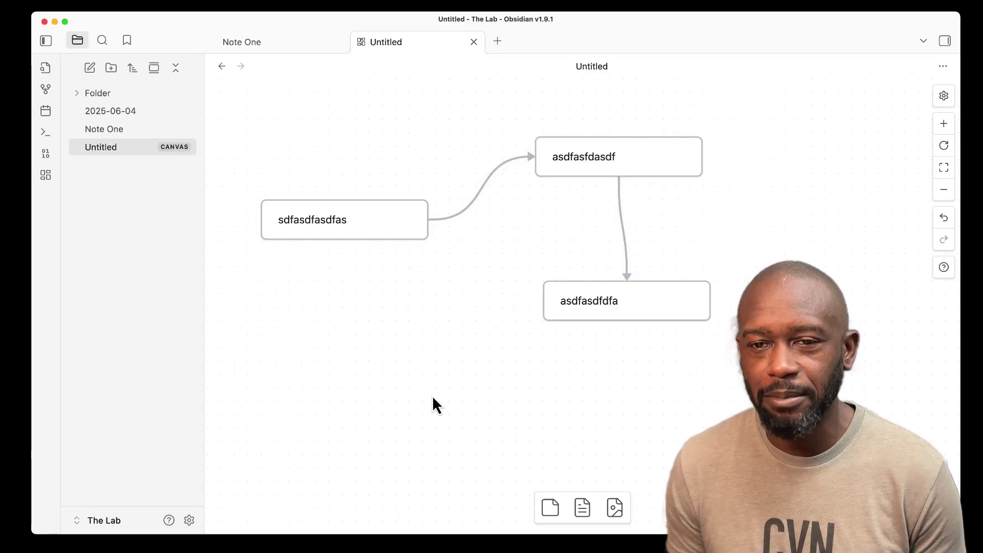
pyautogui.click(114, 130)
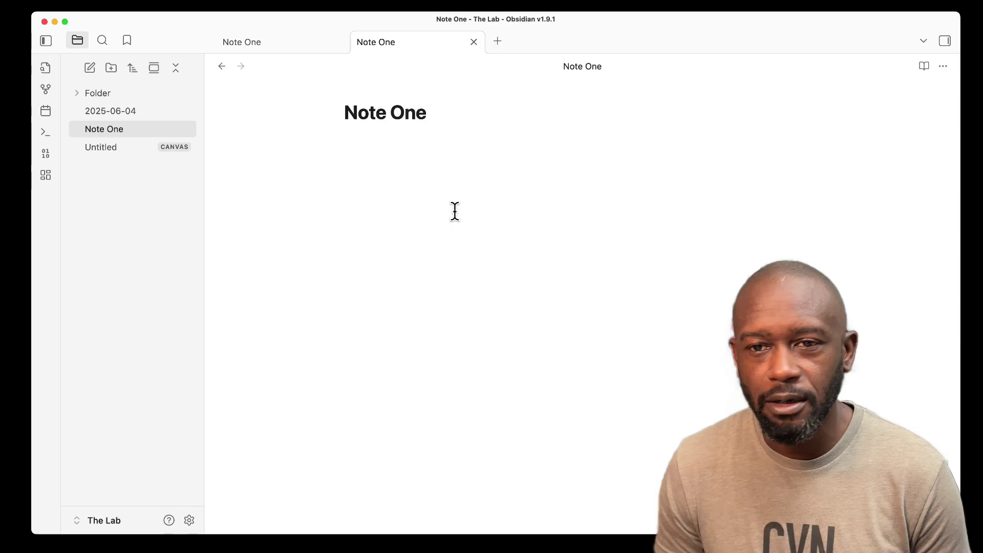
# Step: Open the Tags pane in the right sidebar and widen it
pyautogui.write('/')
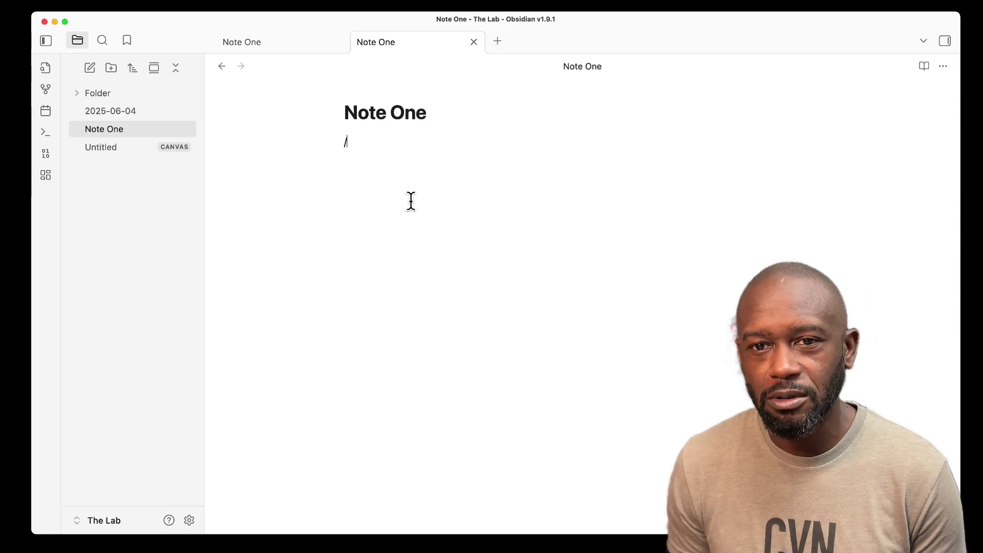
pyautogui.press('BackSpace')
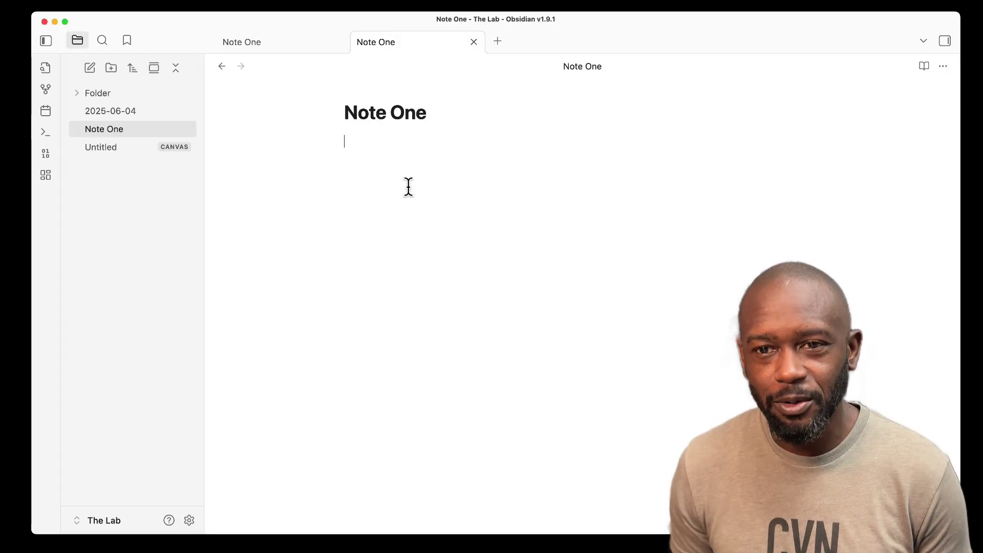
pyautogui.click(945, 42)
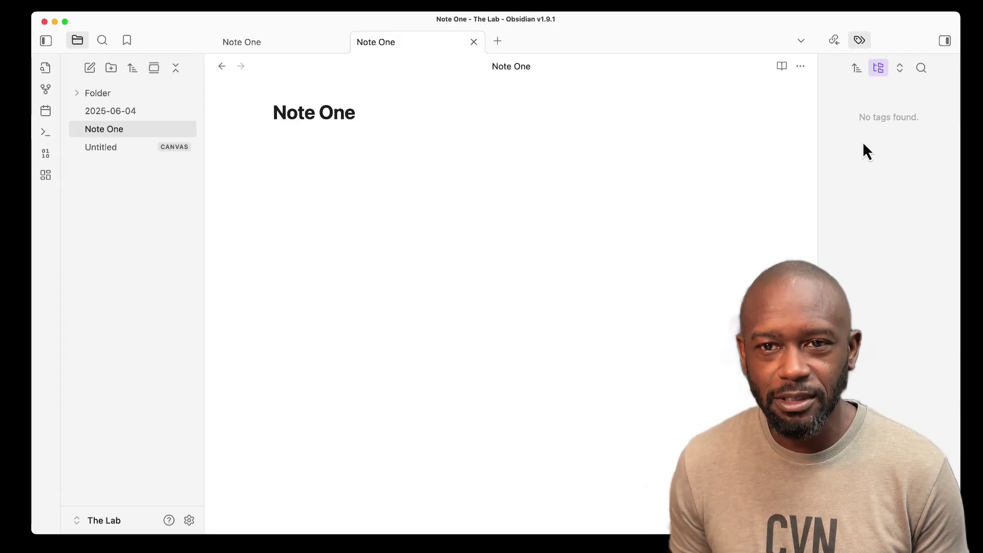
pyautogui.moveTo(816, 147); pyautogui.dragTo(751, 143)
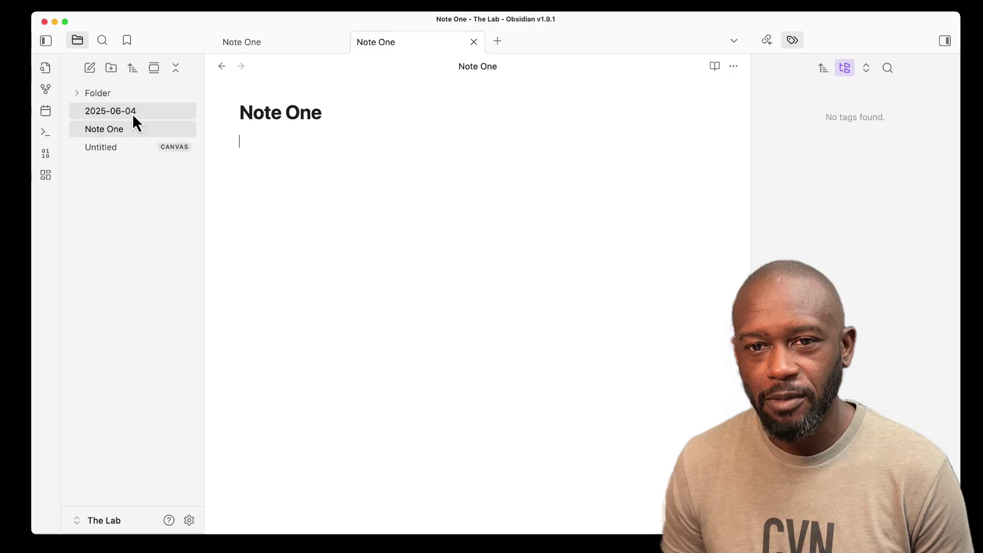
# Step: Reopen the Untitled canvas, then open Settings with Cmd+,
pyautogui.click(122, 147)
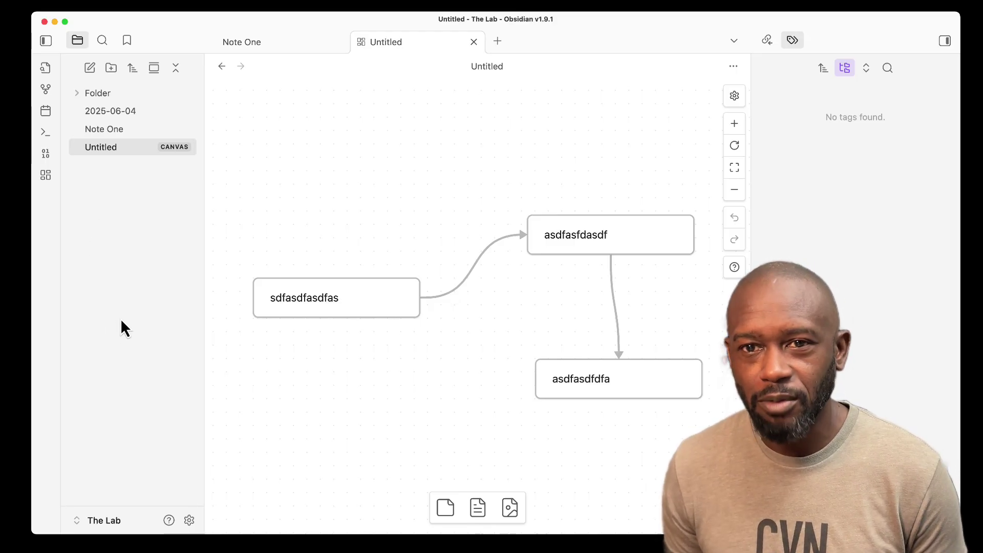
pyautogui.press('super+comma')
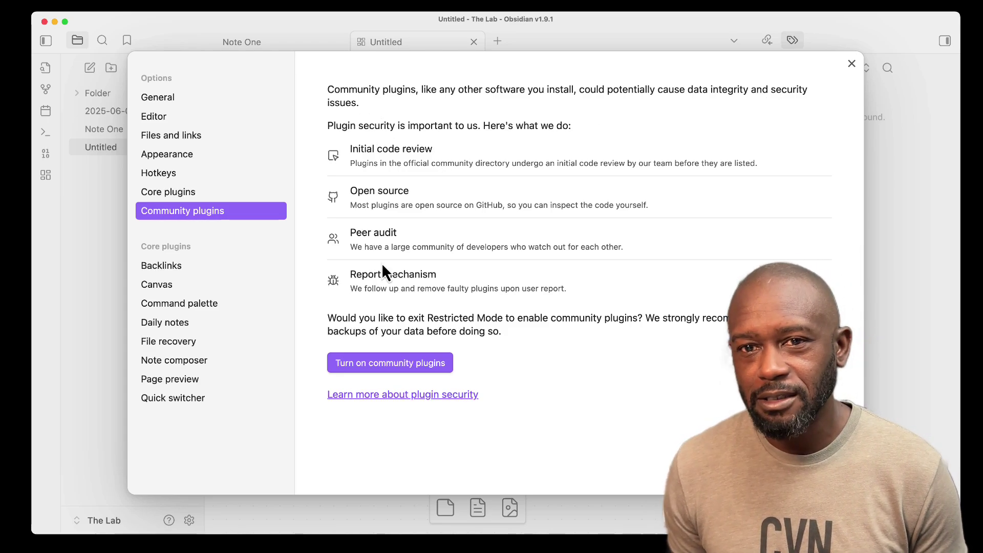
# Step: Turn on community plugins, then close Settings
pyautogui.click(380, 363)
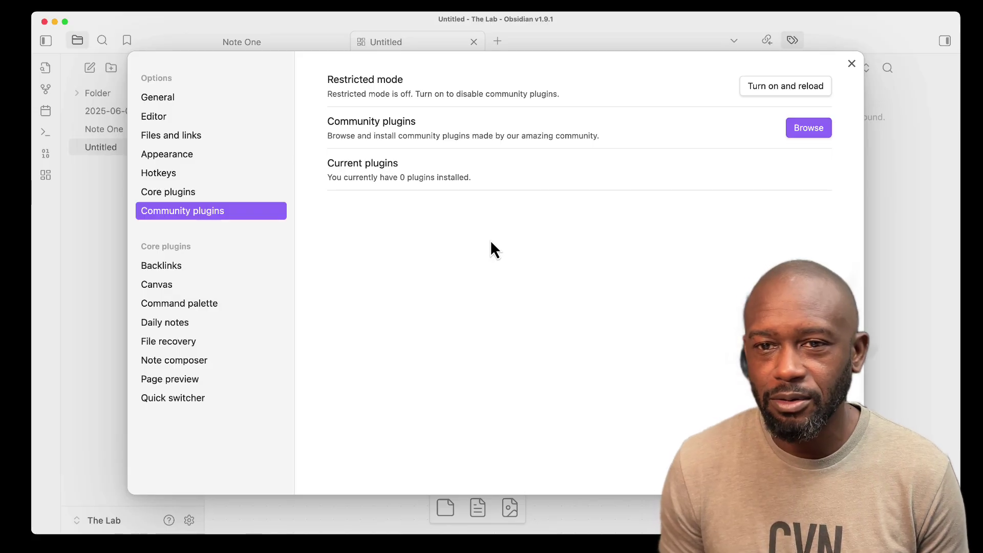
pyautogui.press('Escape')
# Step: Check the Community plugins page in Settings, then close Settings back to the canvas
pyautogui.click(189, 520)
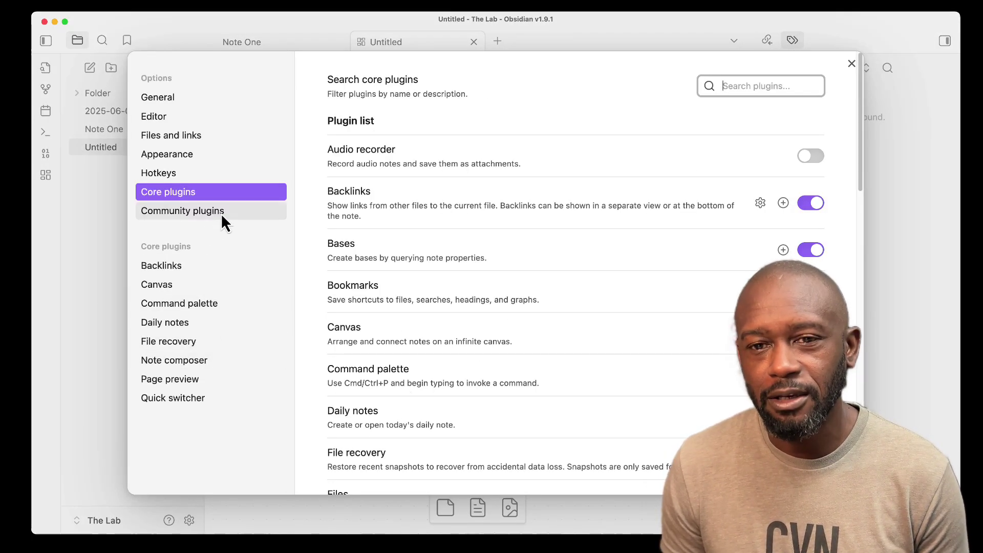
pyautogui.click(199, 212)
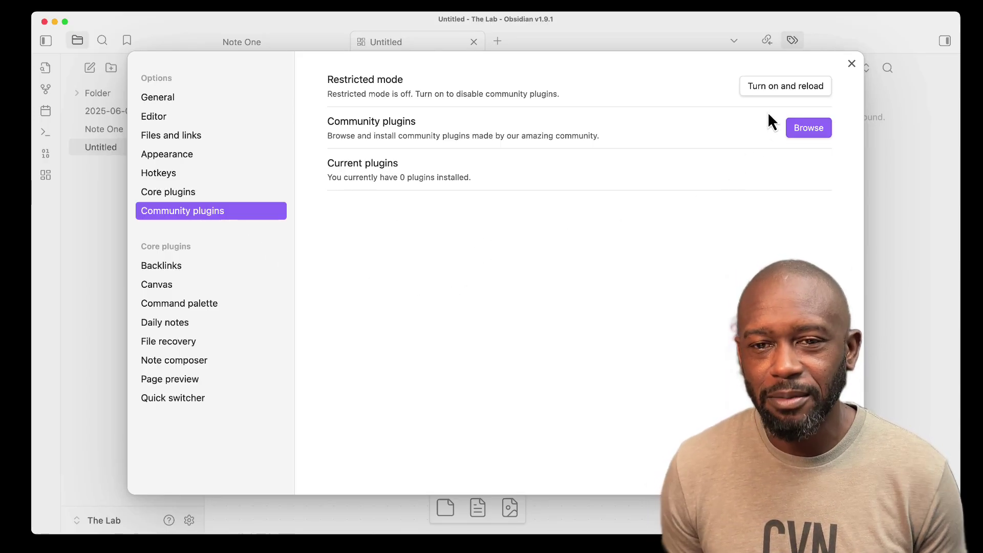
pyautogui.click(852, 64)
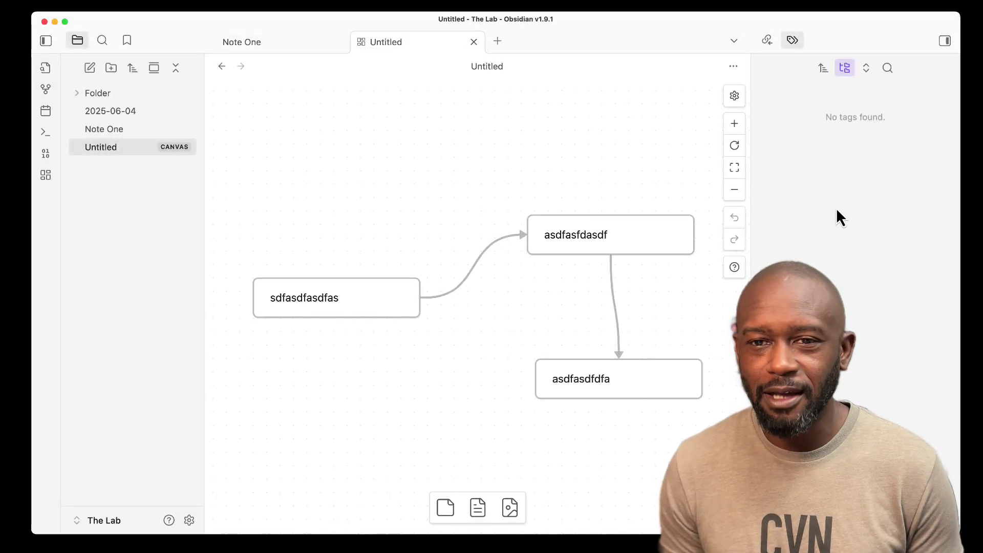
pyautogui.click(897, 3)
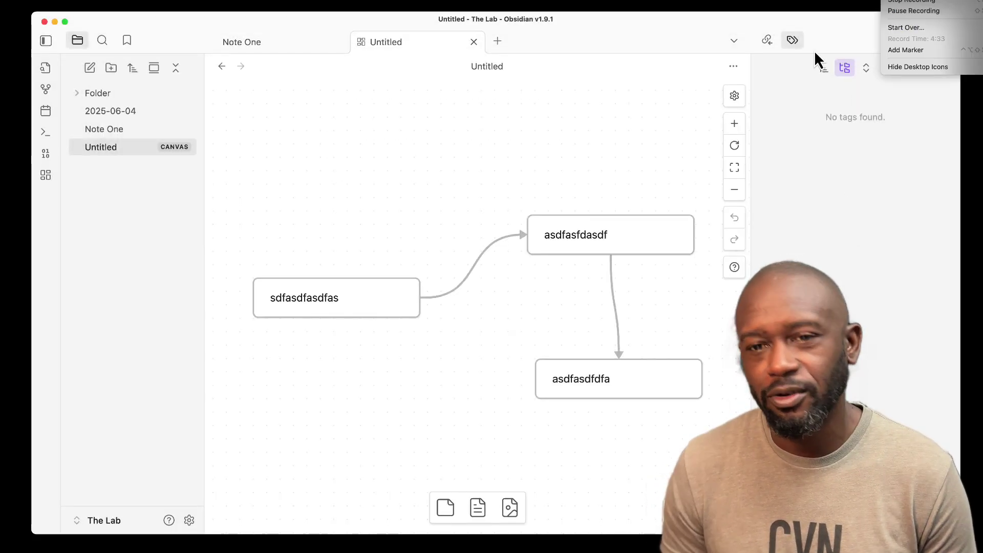